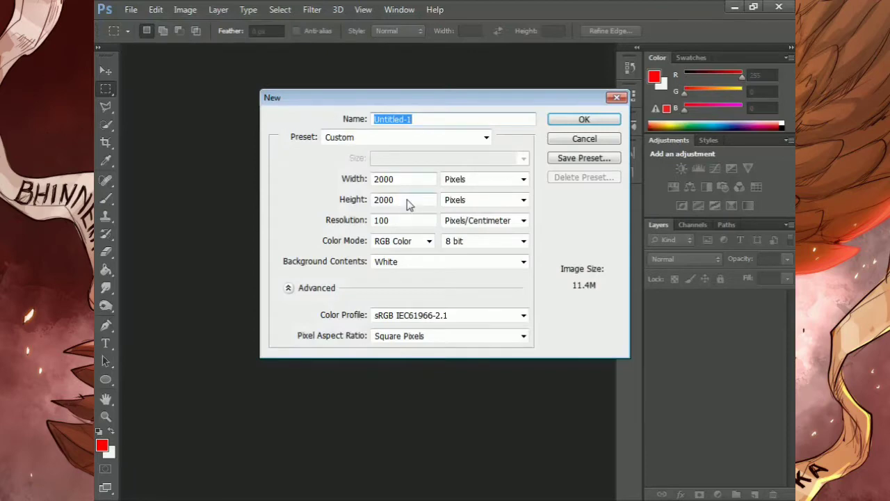
Create the 2000 × 2000 pixel document with its resolution set to 72 pixels/centimeter
left_click(398, 218)
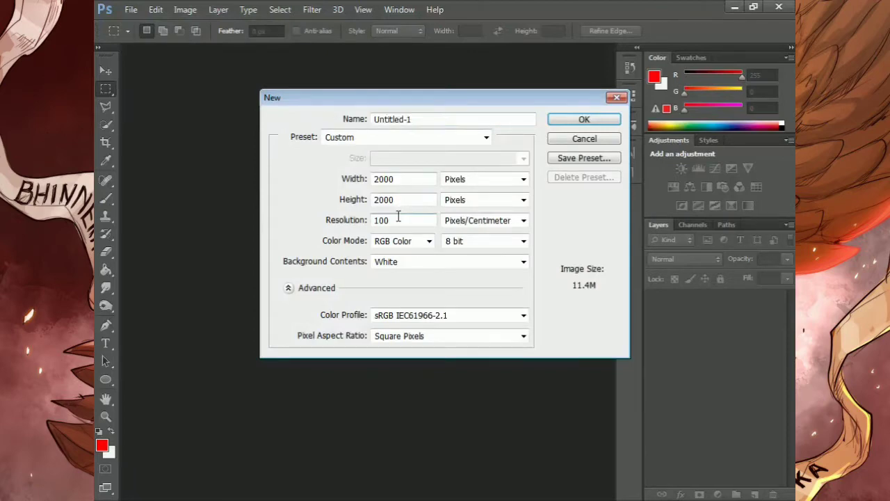
key("BackSpace")
key("BackSpace")
key("BackSpace")
type("72")
left_click(554, 122)
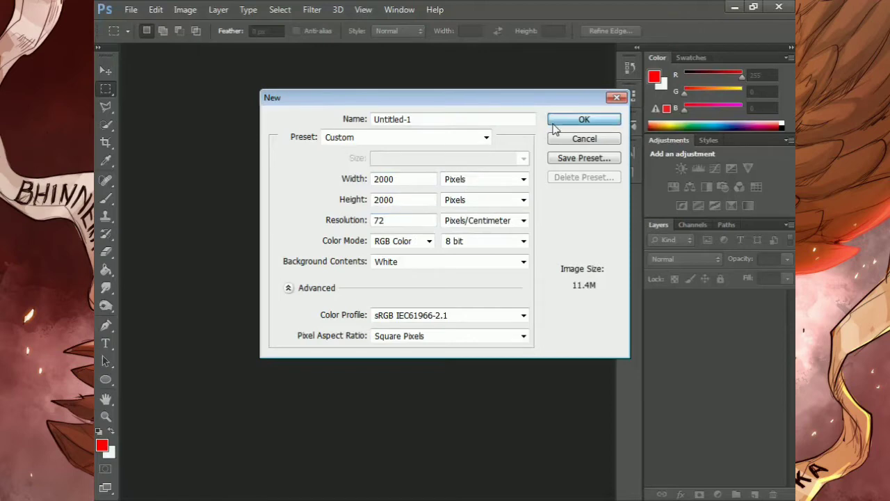
Add a Solid Color fill layer in black (#000000) above the background
key("v")
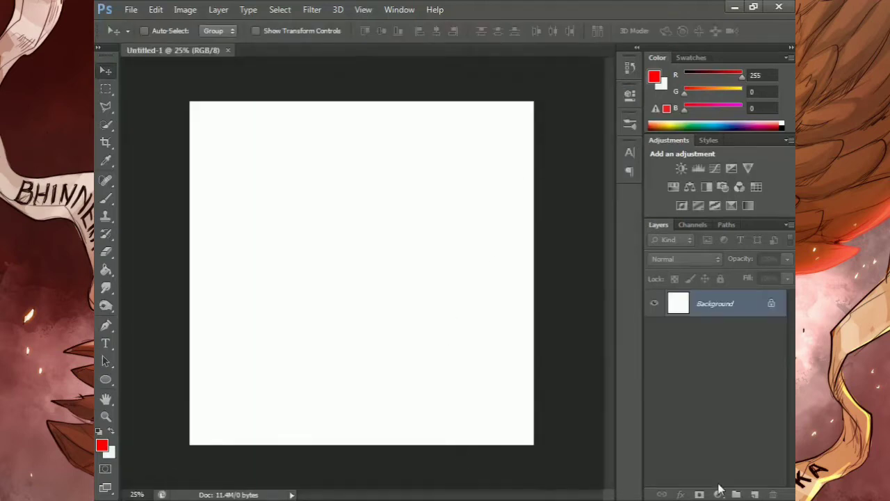
left_click(719, 494)
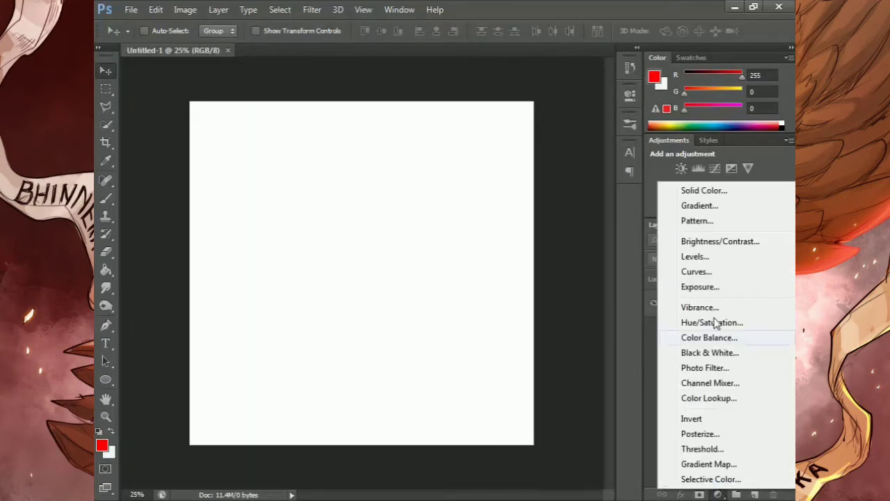
left_click(688, 192)
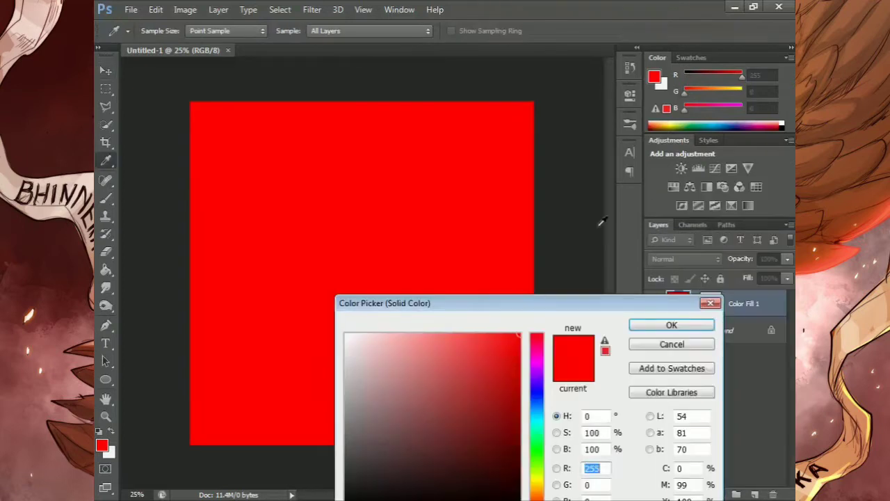
left_click_drag(514, 310, 526, 232)
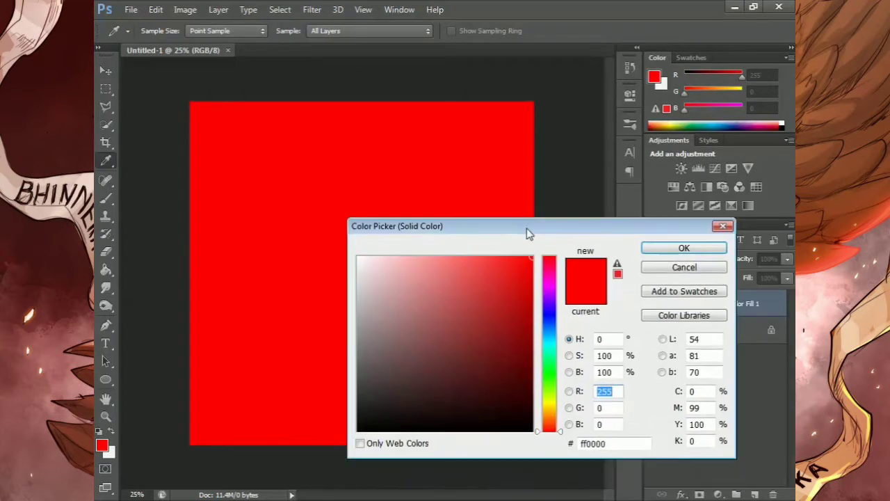
type("0")
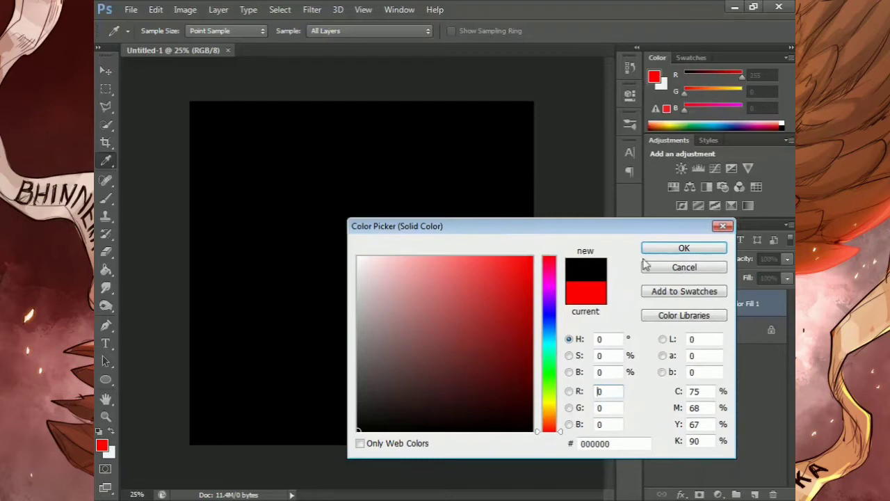
left_click(658, 252)
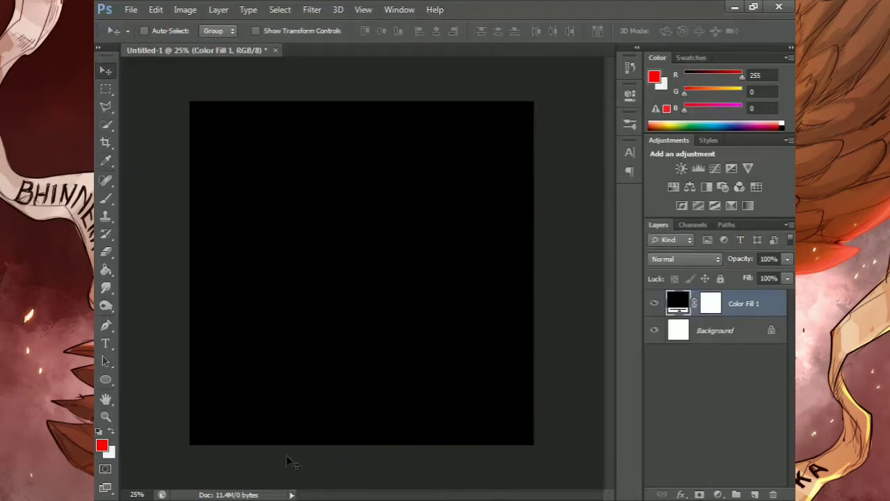
Place Grid 4.png from the mentahan ps picture folder into the document and scale it to about 328% to cover the canvas
left_click(196, 500)
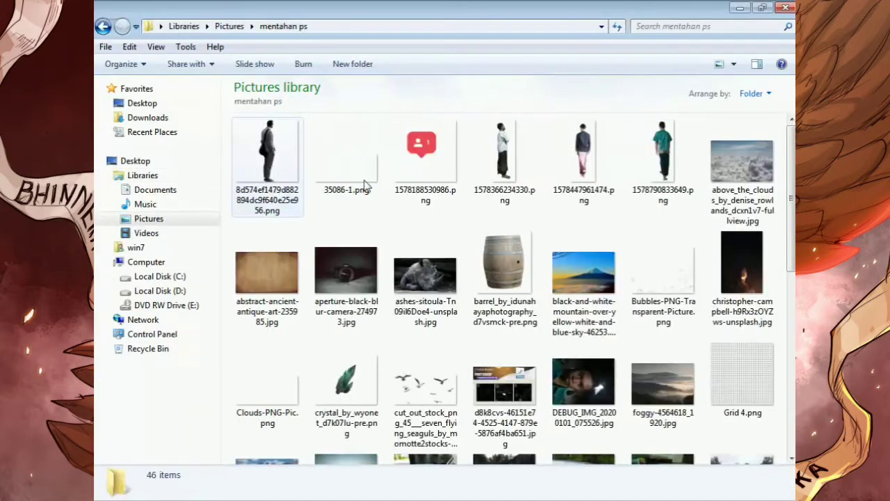
left_click(741, 370)
scroll(664, 389, "down", 1)
left_click_drag(400, 500, 358, 273)
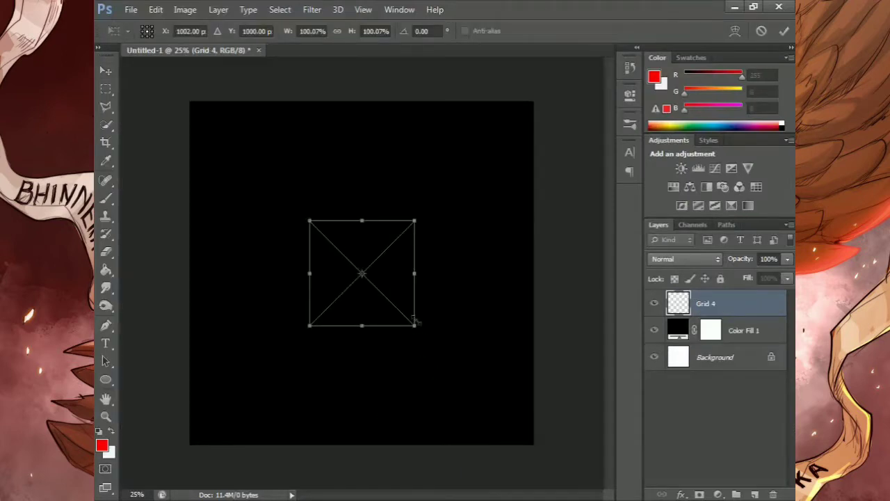
left_click_drag(416, 327, 535, 446)
left_click_drag(310, 221, 189, 101)
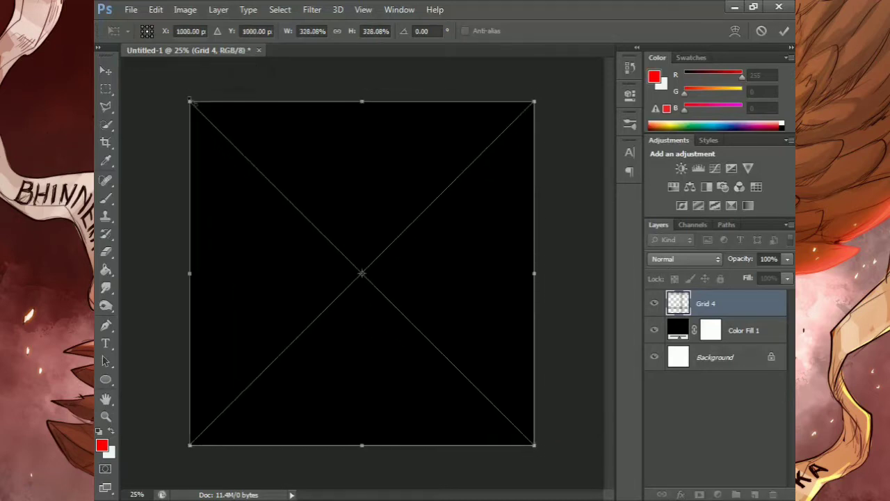
left_click(784, 33)
Apply a Color Overlay in turquoise green (#00ffc0) to the Grid 4 layer
left_click(680, 493)
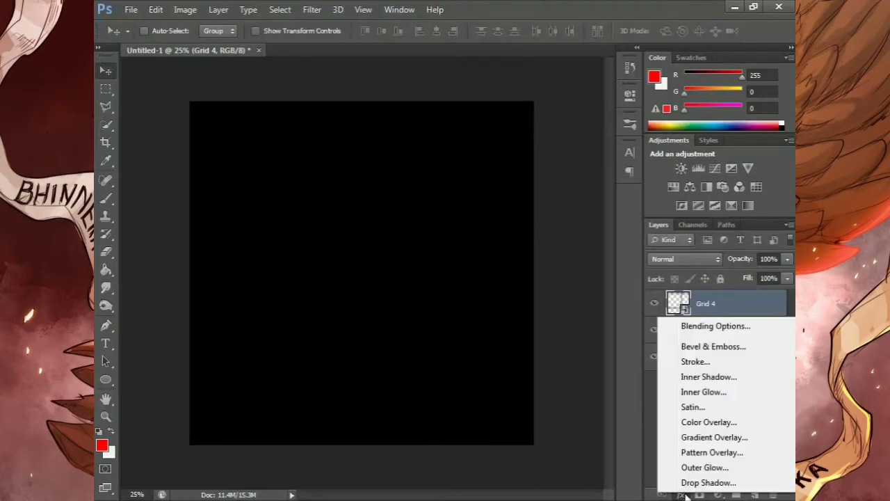
left_click(690, 423)
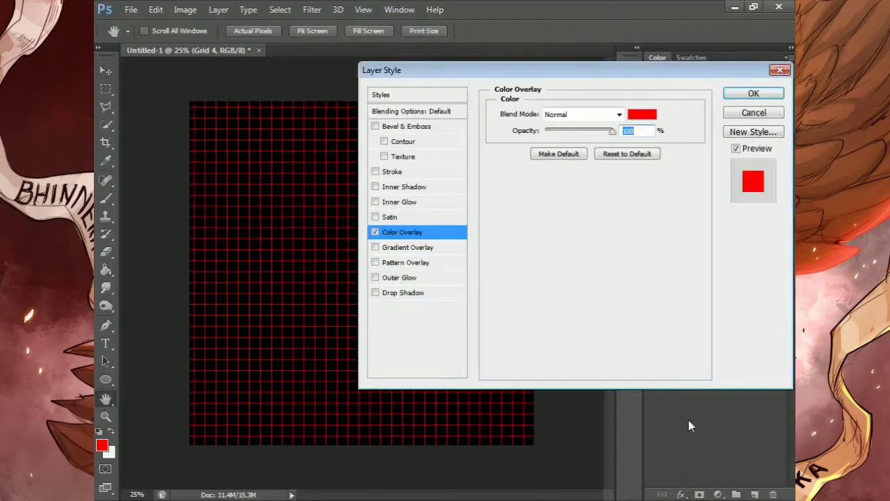
left_click(641, 115)
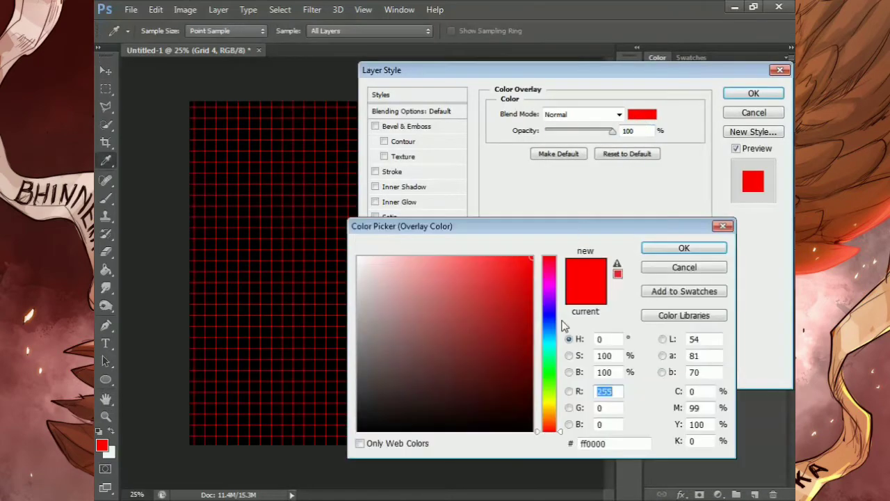
left_click(550, 351)
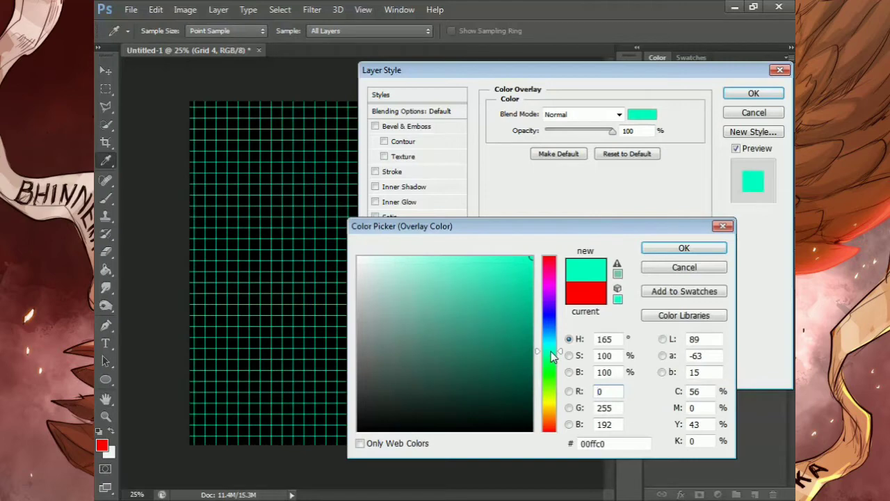
left_click(673, 250)
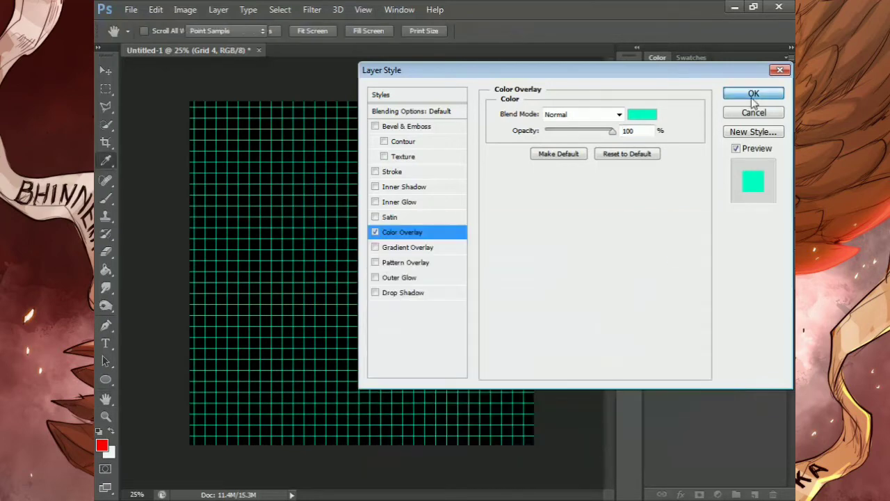
left_click(753, 96)
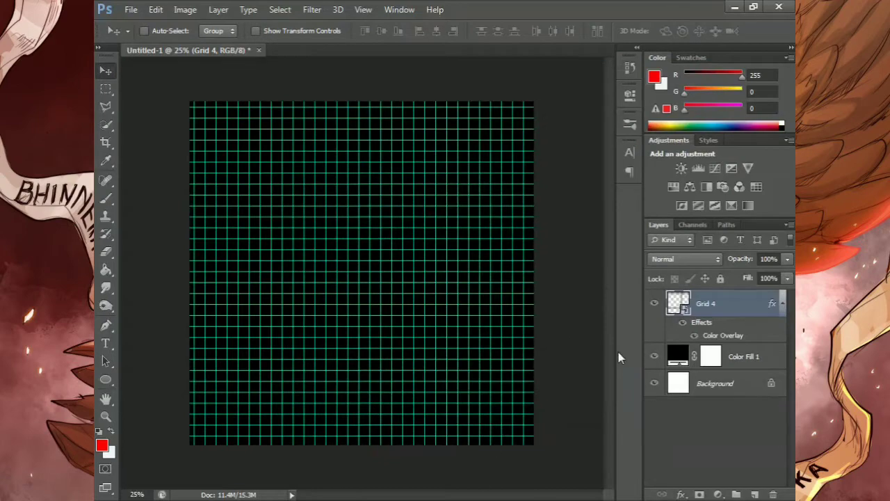
Squash the grid vertically to about 163% height so it fills only the lower half of the canvas
key("ctrl+t")
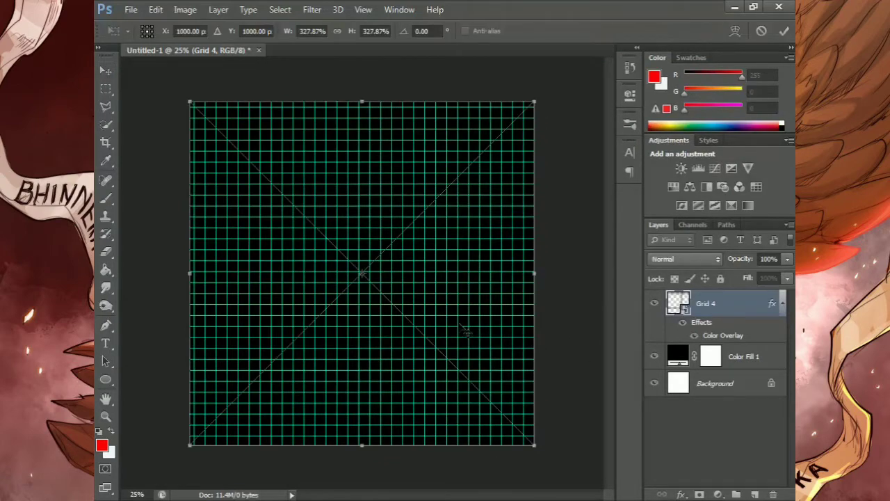
left_click_drag(361, 102, 361, 274)
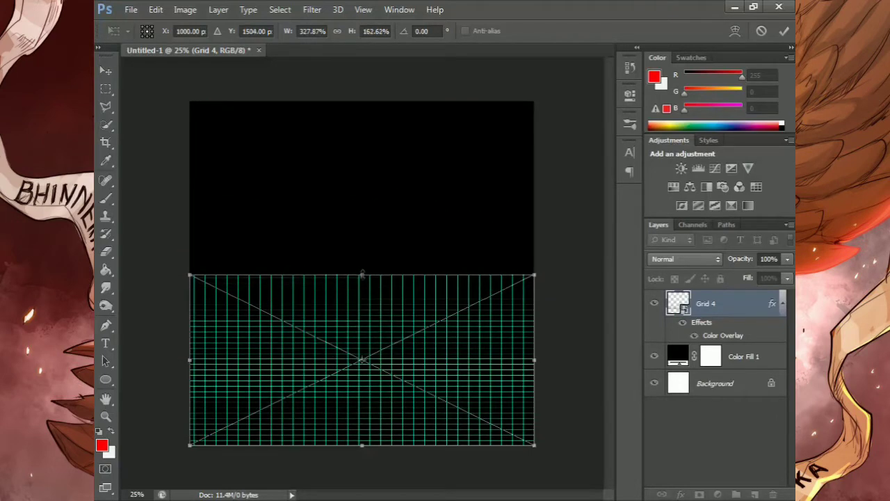
left_click(112, 422)
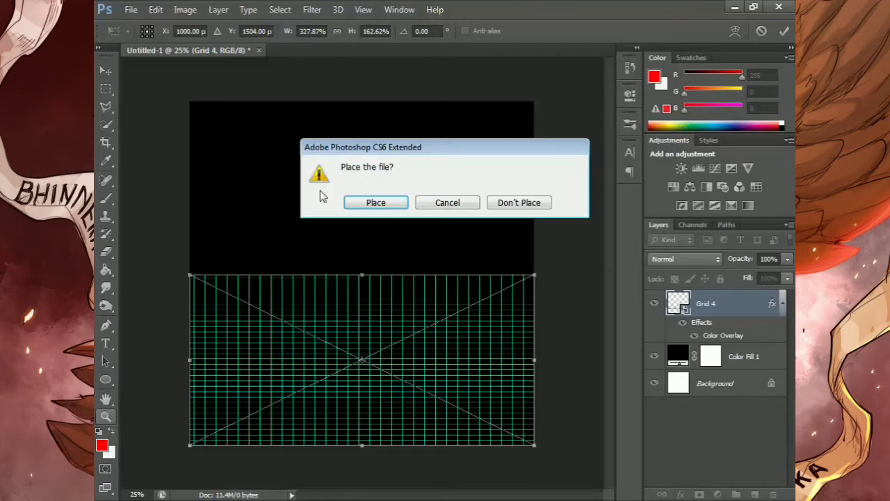
left_click(376, 203)
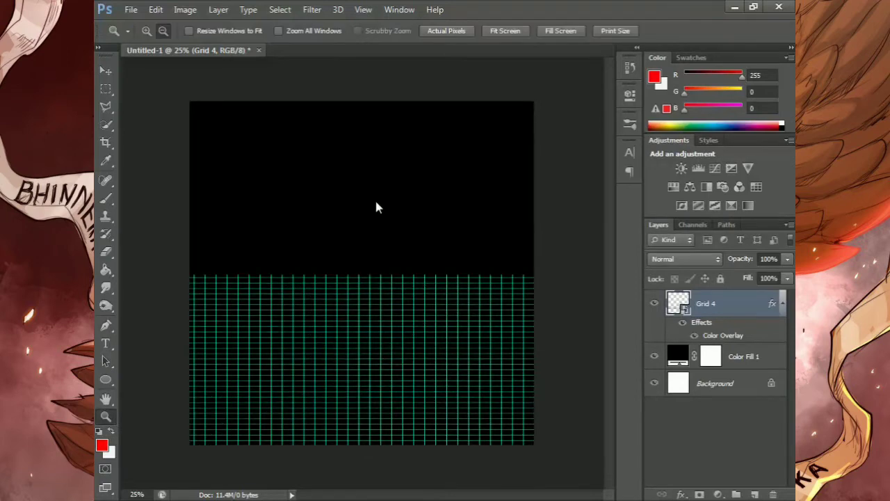
Distort the grid into a perspective floor by spreading its lower corners far beyond the canvas and pulling its upper corners inward
left_click(342, 264)
left_click(342, 263)
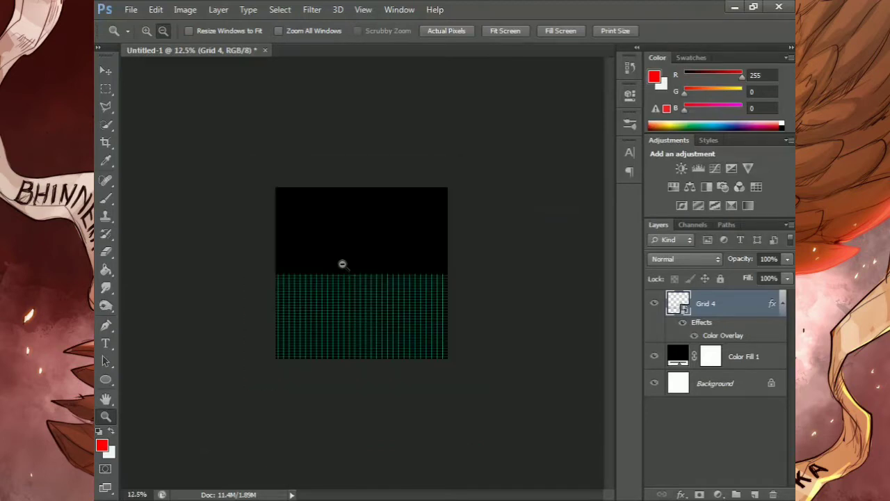
left_click(106, 70)
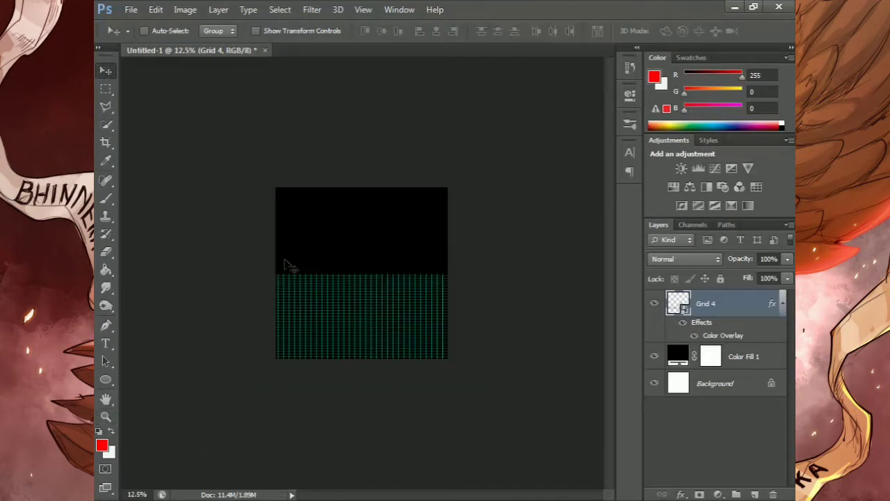
key("ctrl+t")
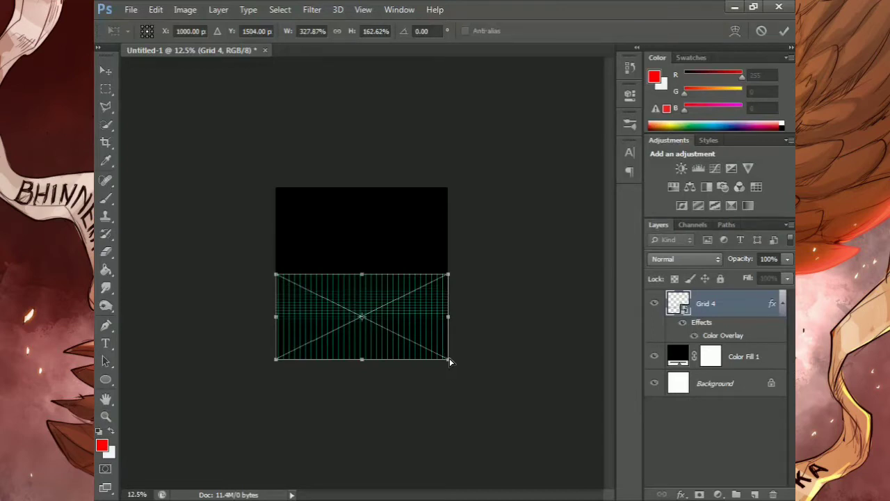
left_click_drag(449, 361, 588, 358)
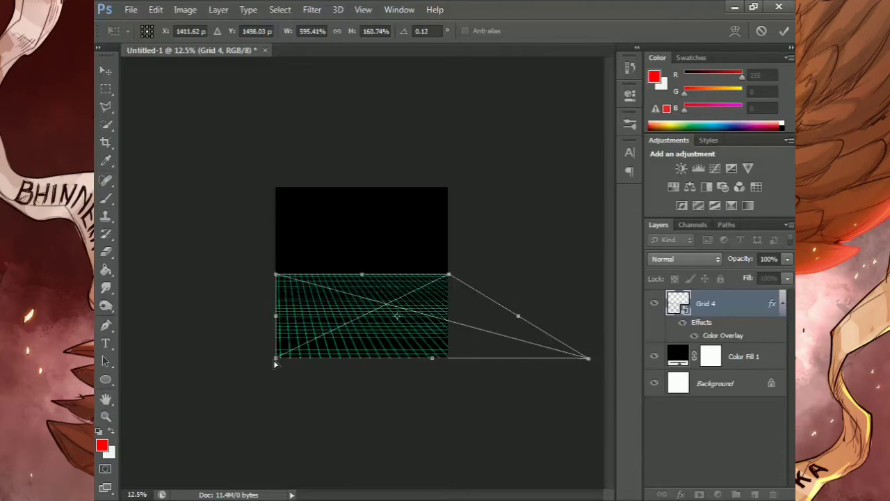
left_click_drag(275, 361, 130, 358)
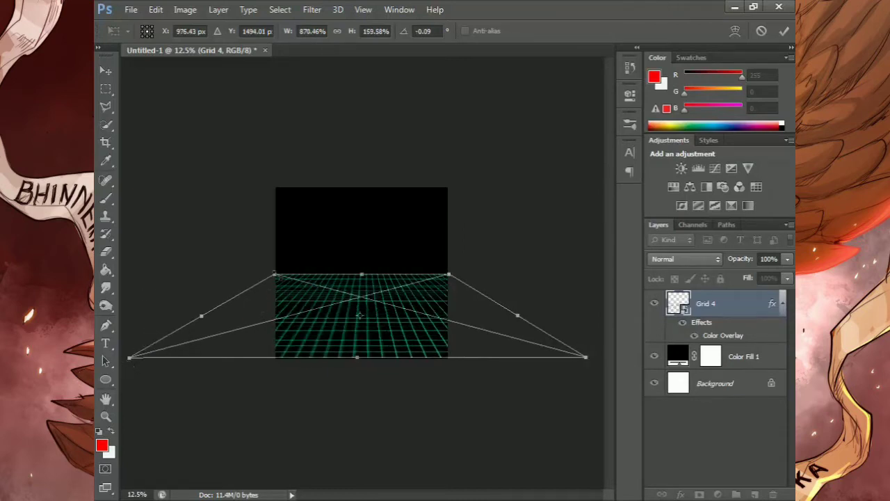
left_click_drag(276, 278, 305, 278)
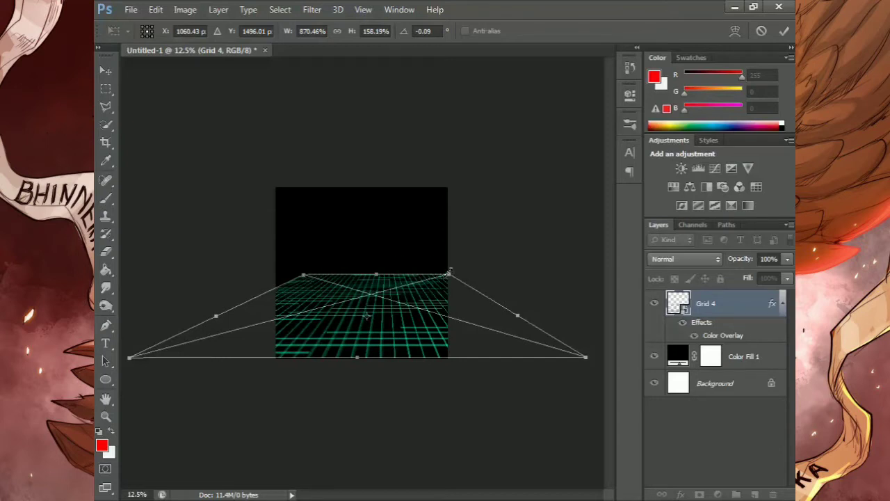
left_click_drag(448, 273, 428, 275)
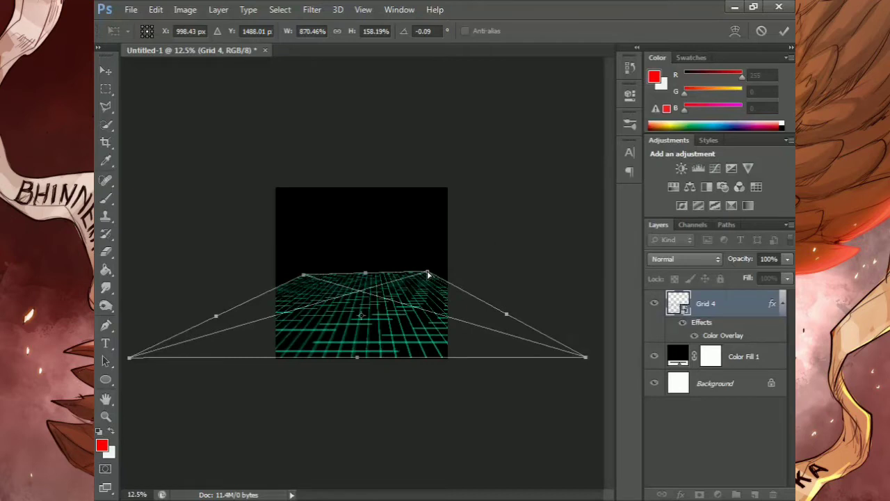
left_click(784, 32)
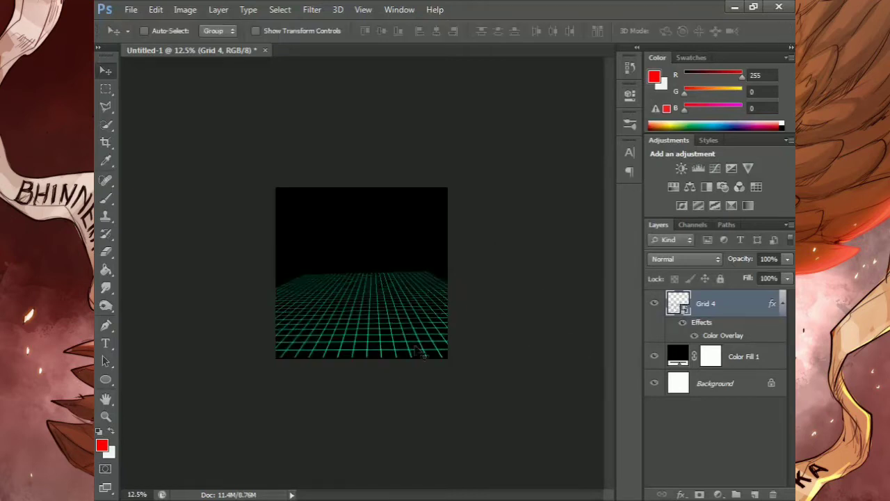
Add a white layer mask to the Grid 4 layer
left_click(106, 416)
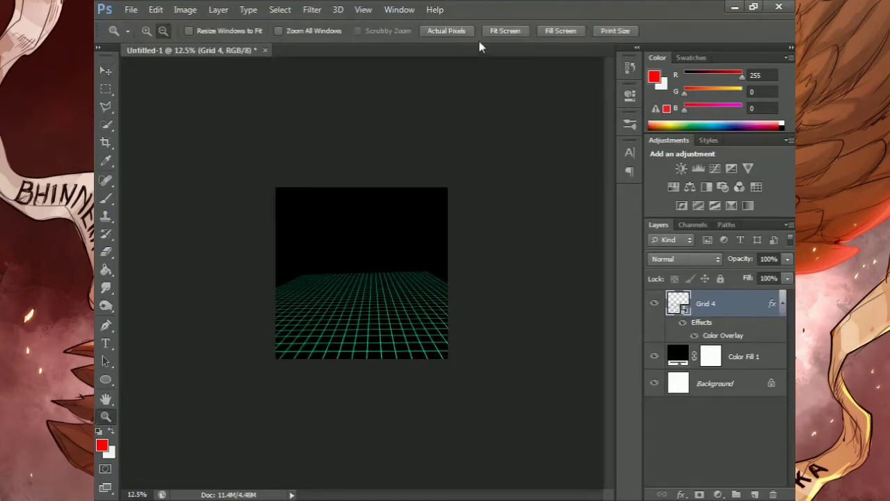
left_click(500, 31)
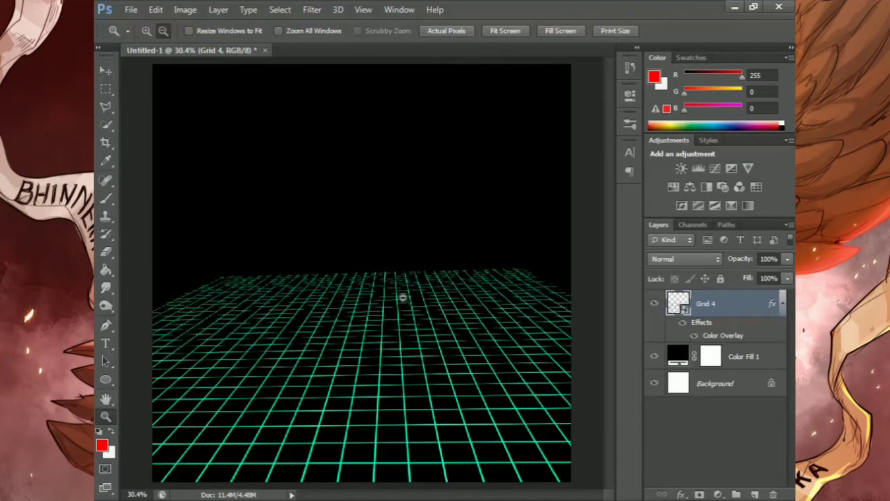
left_click(402, 297, "alt")
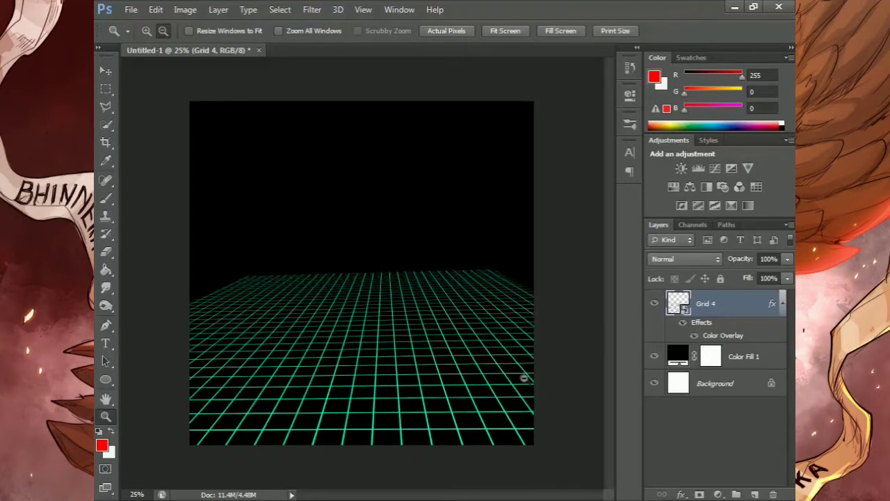
left_click(699, 494)
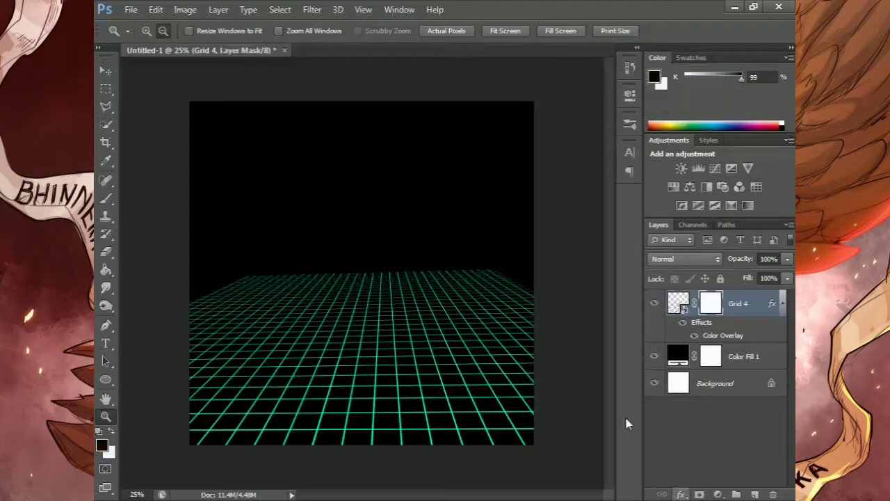
Paint black on the Grid 4 mask along the grid's far edge with a soft brush of about 1057 px
left_click(105, 197)
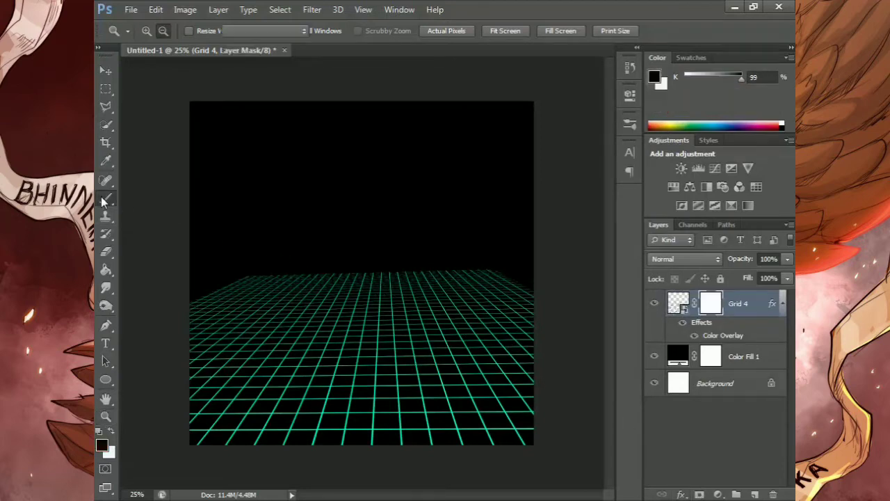
right_click(251, 228)
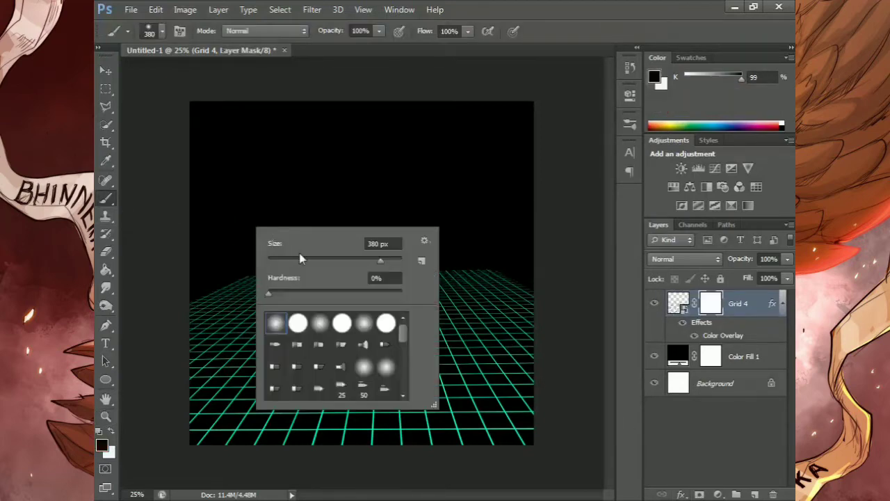
left_click(387, 258)
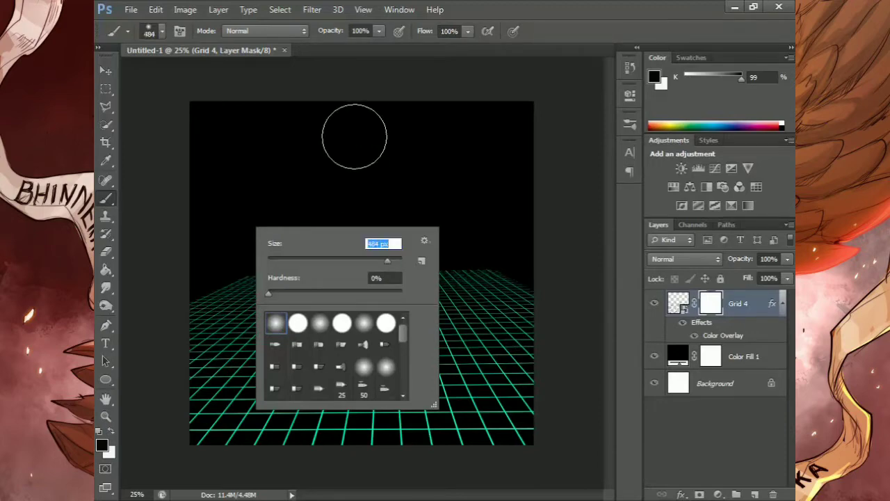
left_click(392, 260)
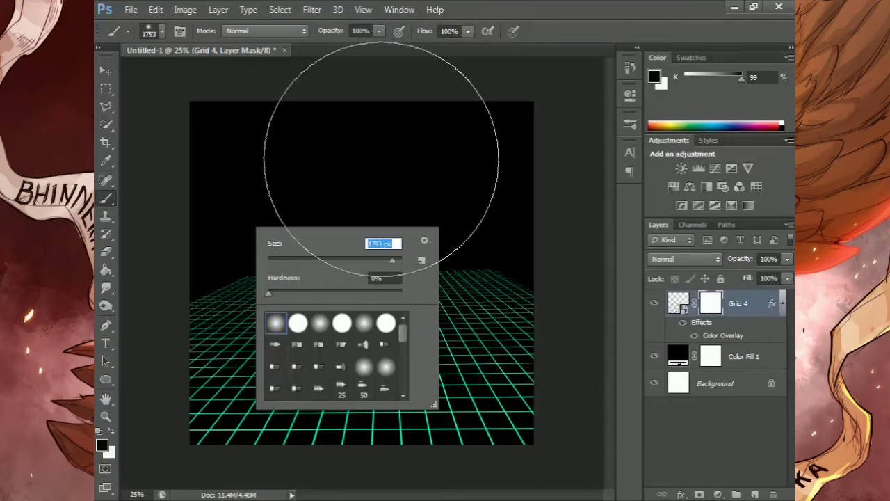
left_click(390, 260)
left_click(622, 137)
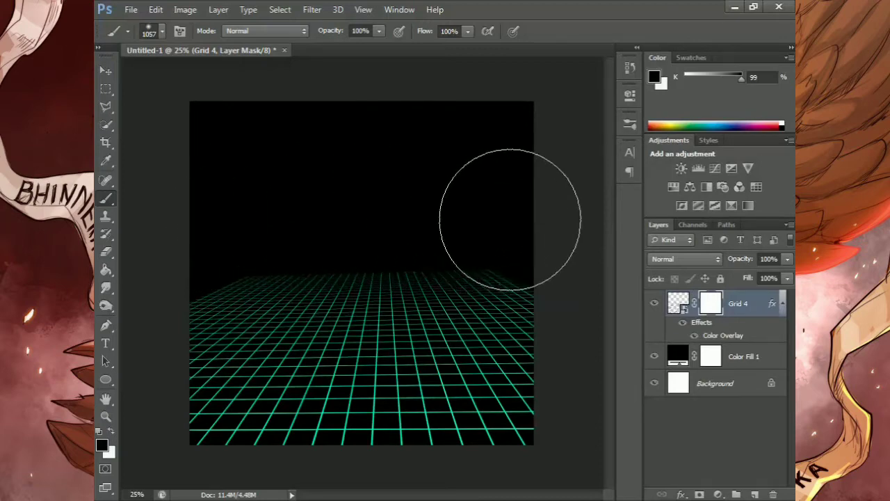
left_click_drag(547, 211, 547, 211)
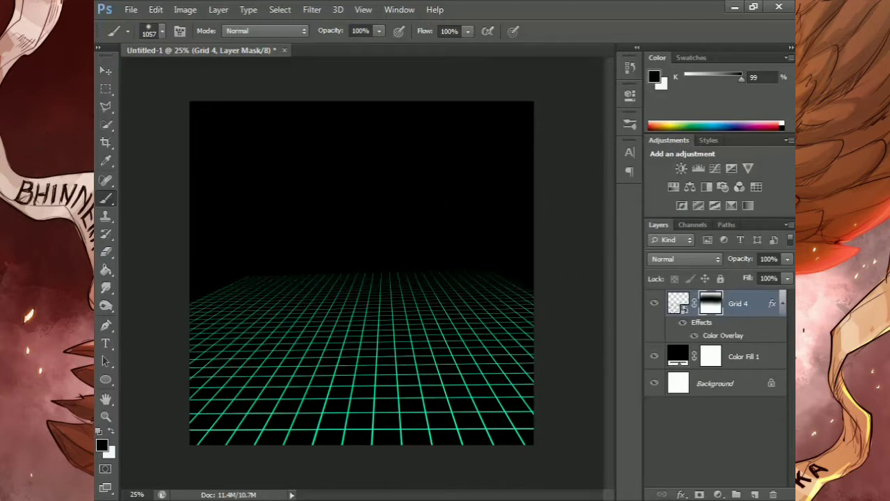
Duplicate the Grid 4 layer and give the original an Outer Glow in the grid's turquoise green (#00ffc0)
key("ctrl+j")
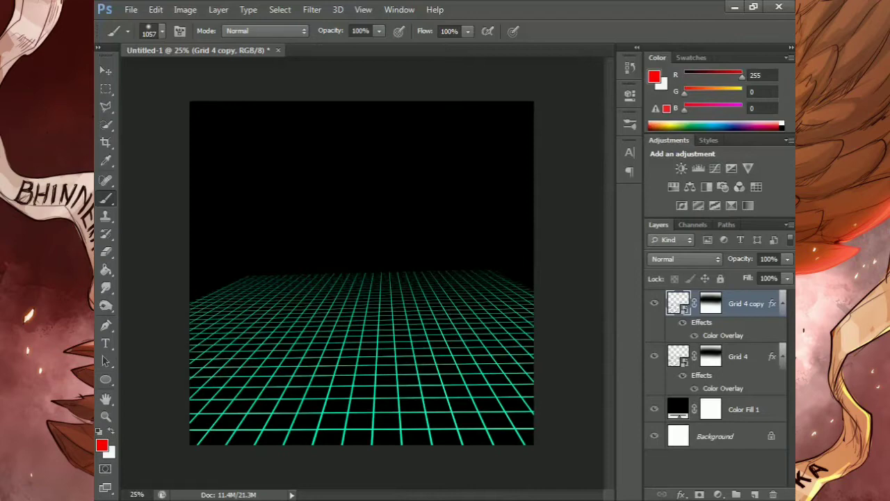
left_click(730, 363)
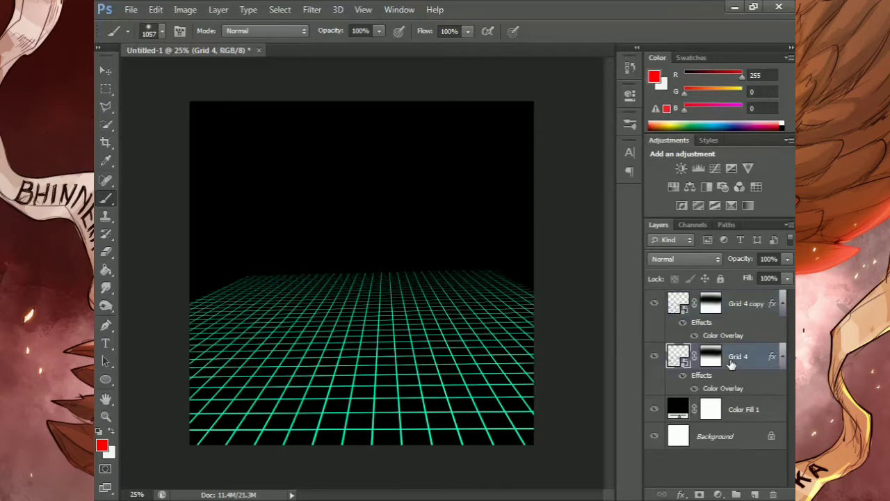
left_click(681, 494)
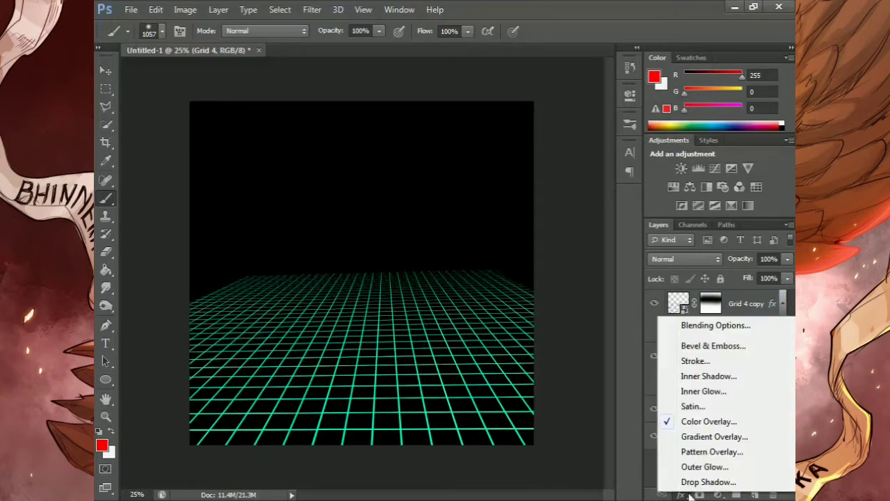
left_click(690, 469)
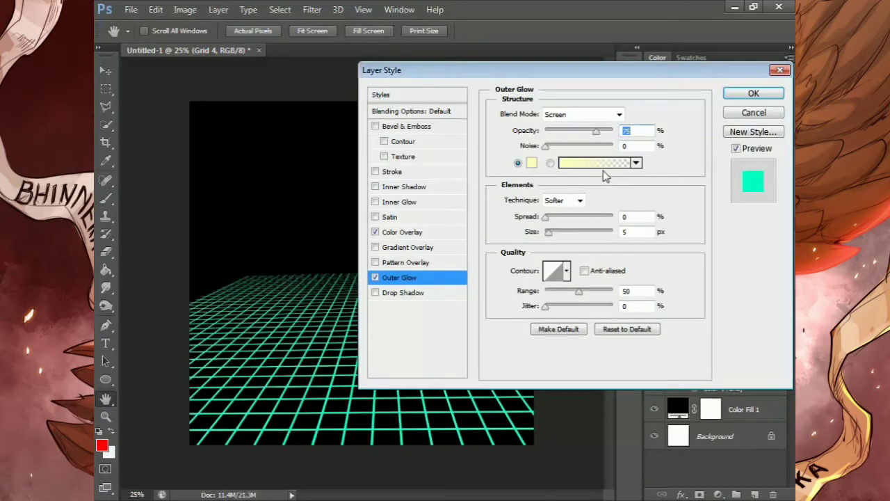
left_click(532, 163)
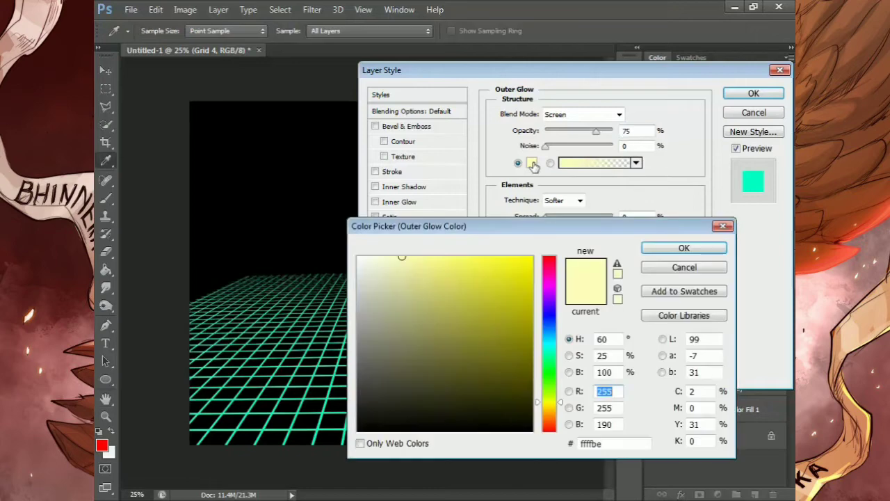
left_click(322, 423)
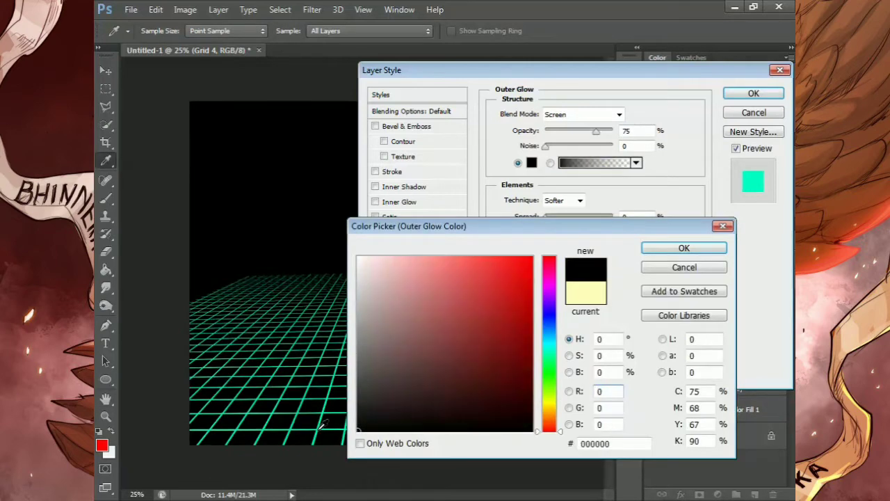
left_click(321, 422)
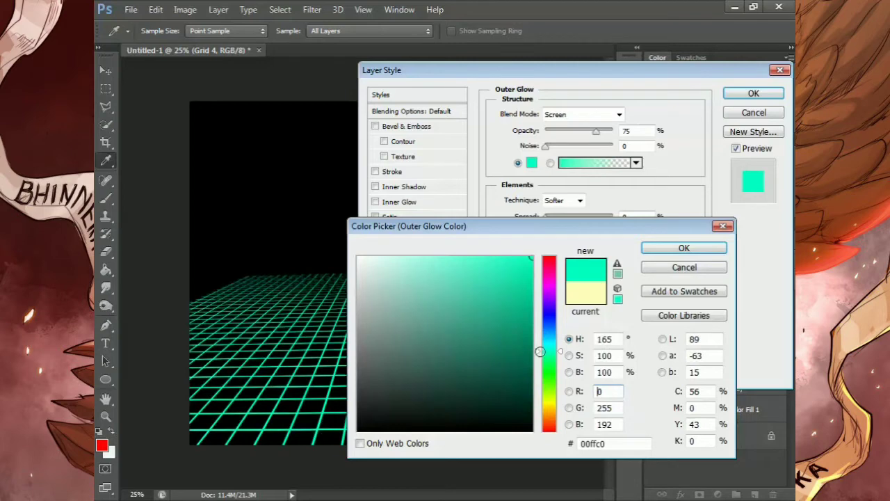
left_click(650, 252)
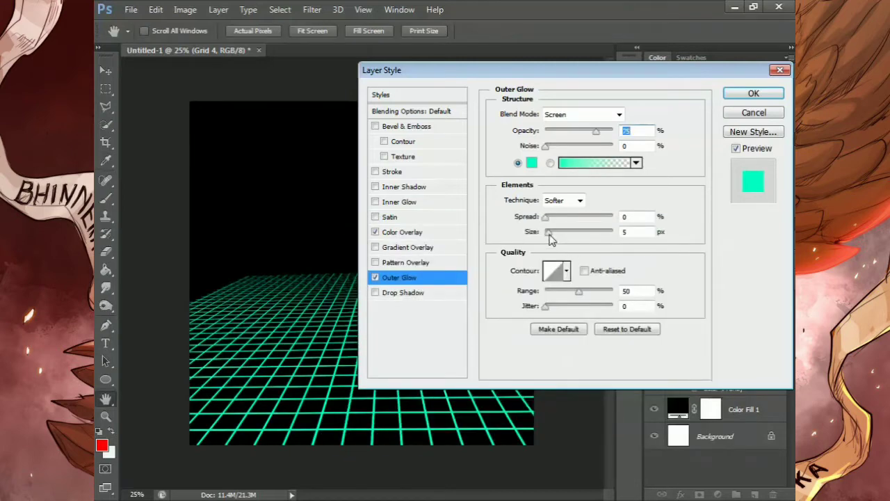
Set the outer glow's size to 27 px and its opacity to about 59%, and apply the style
mouse_move(548, 232)
left_mouse_down()
mouse_move(562, 232)
mouse_move(555, 235)
left_mouse_up()
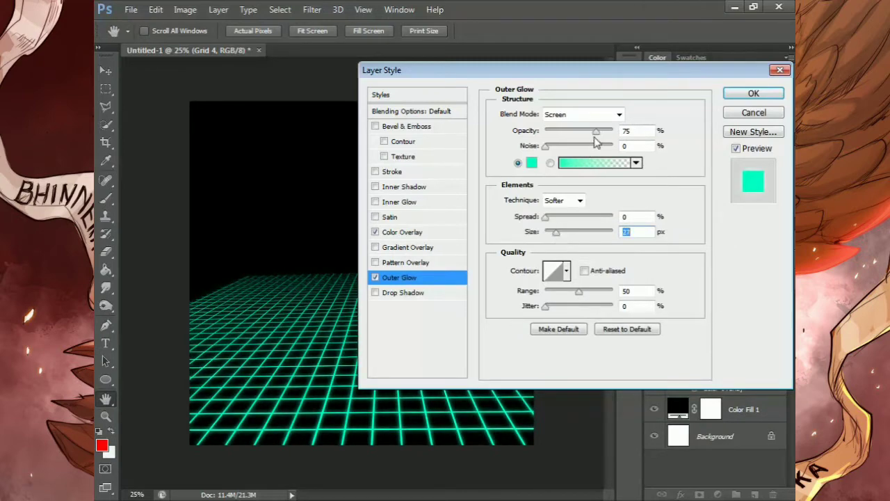
left_click_drag(595, 133, 584, 137)
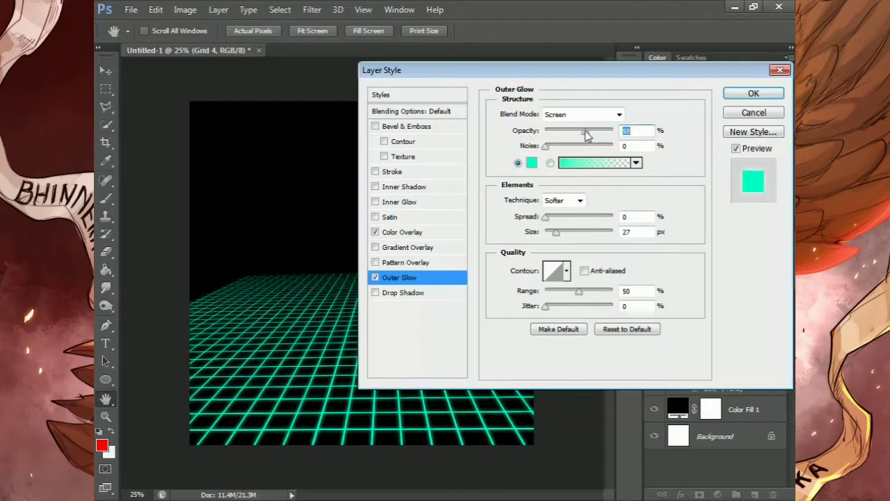
left_click(753, 93)
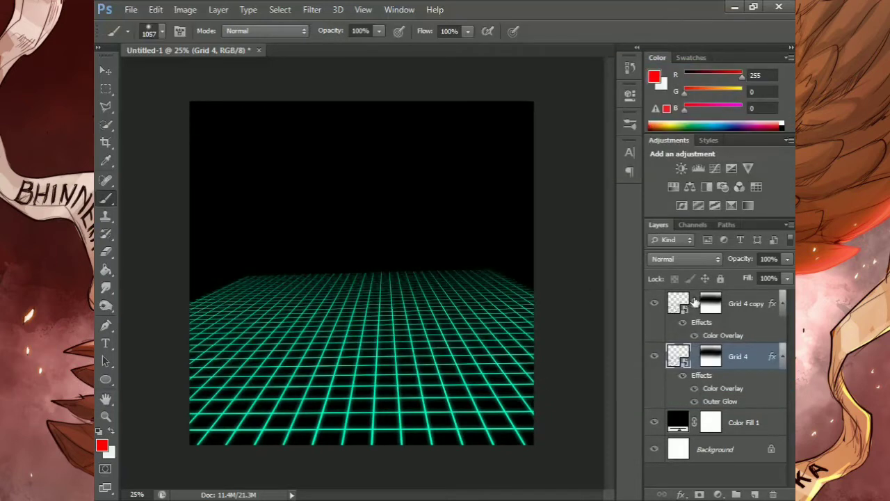
left_click(739, 312)
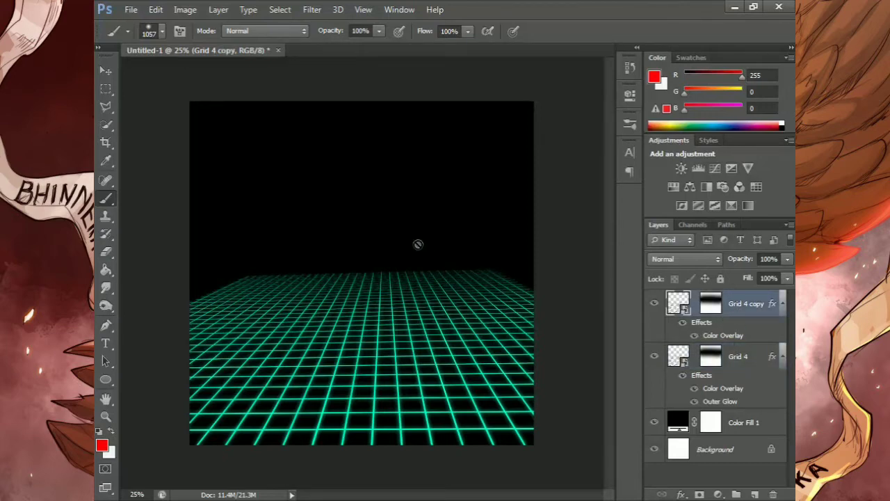
left_click(106, 70)
left_click_drag(385, 210, 384, 223)
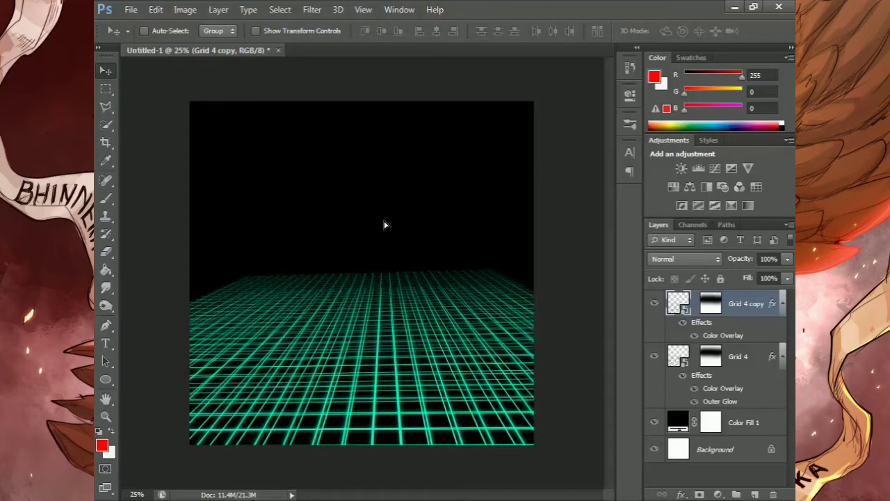
key("ctrl+z")
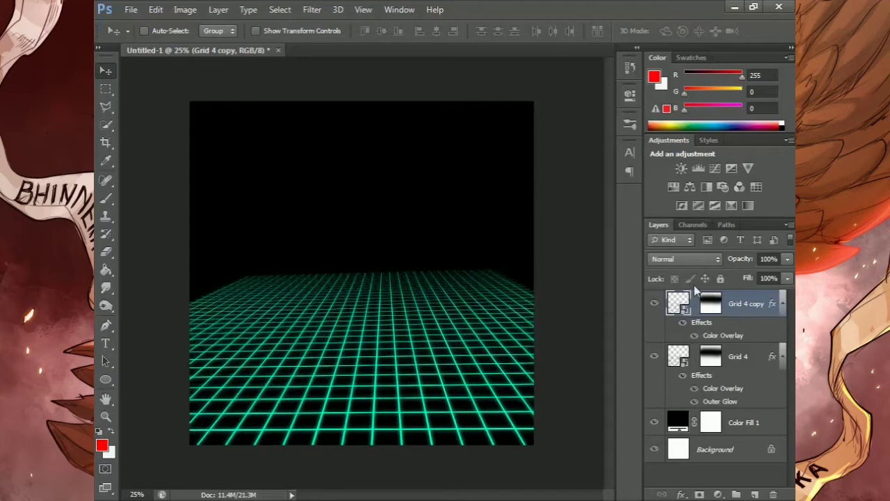
Shift the unlinked layer masks of Grid 4 copy and Grid 4 downward so the floor's far edge fades into the black
left_click(716, 303)
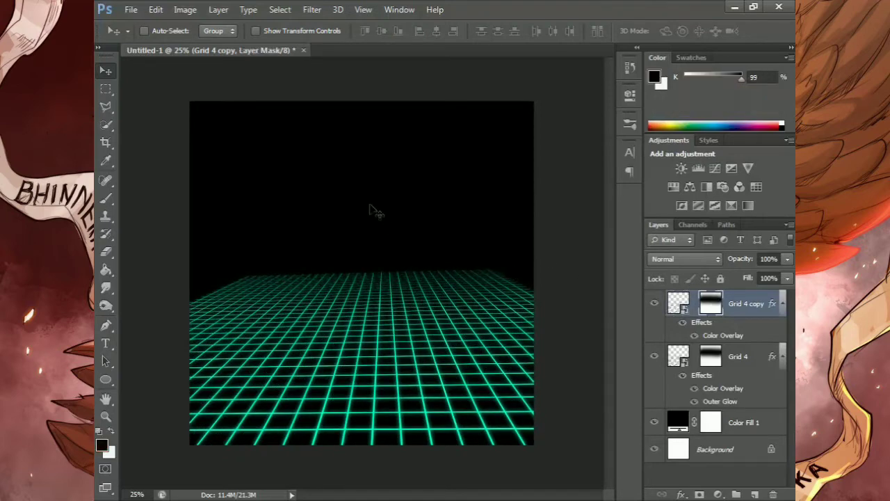
left_click_drag(369, 210, 369, 315)
left_click_drag(369, 348, 371, 266)
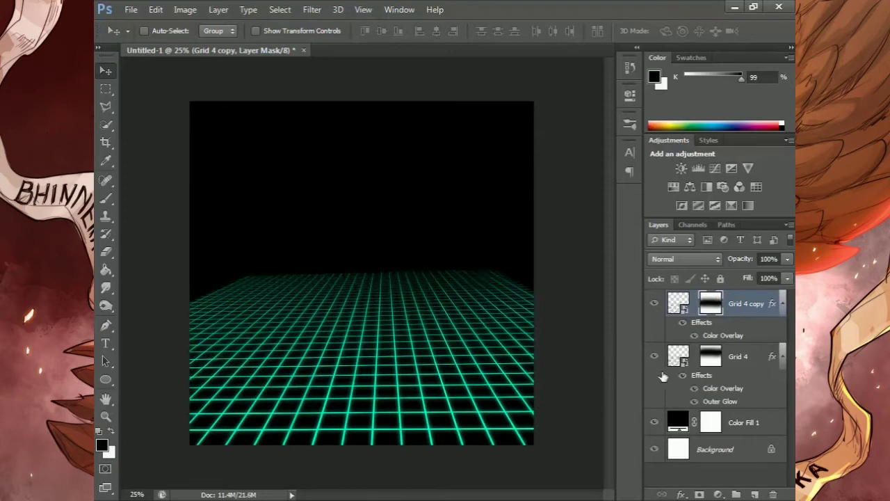
left_click(710, 358)
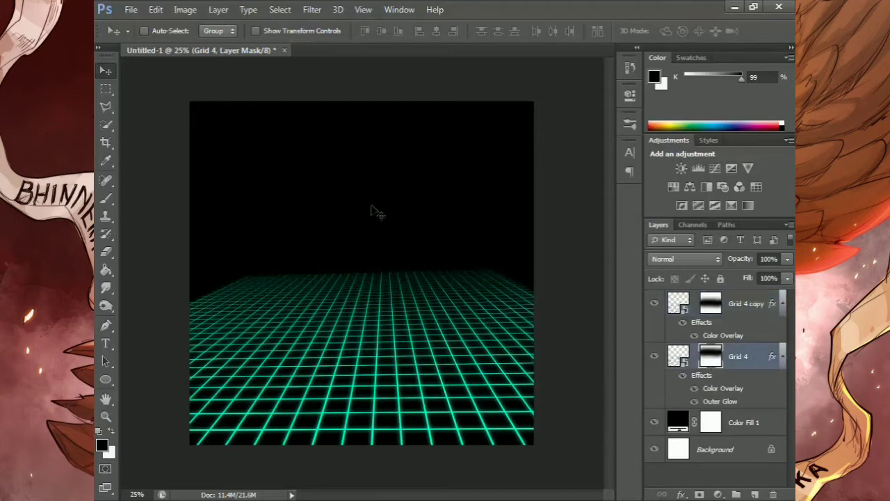
left_click_drag(370, 219, 372, 258)
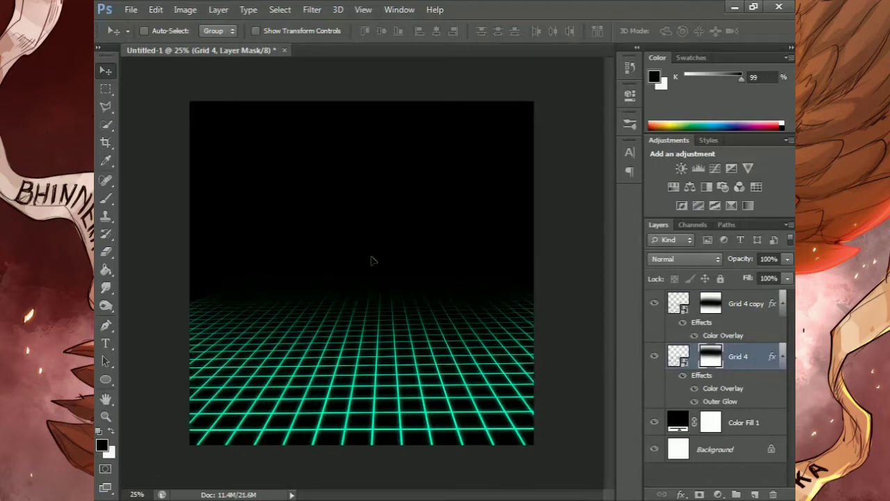
left_click(710, 309)
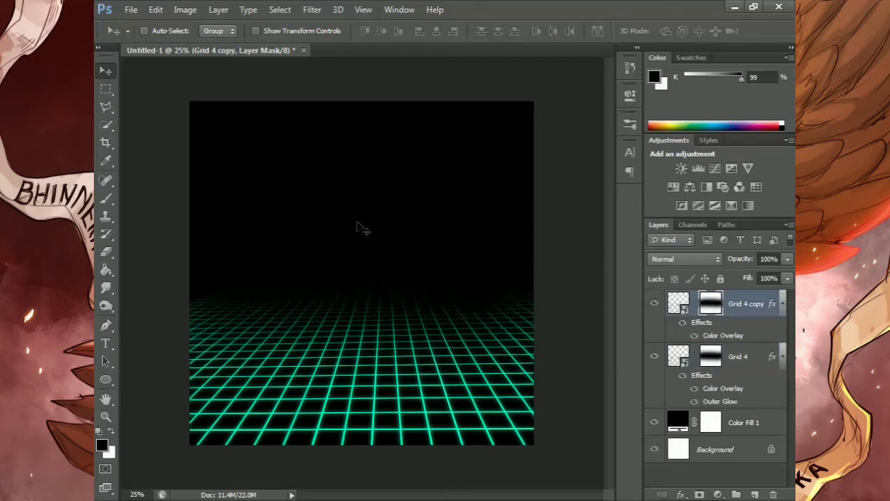
mouse_move(369, 217)
left_mouse_down()
mouse_move(368, 229)
mouse_move(369, 202)
mouse_move(369, 218)
left_mouse_up()
Draw a red ellipse about 804 × 872 px above the grid and place its centre at about X 1030, Y 688 px
left_click(111, 378)
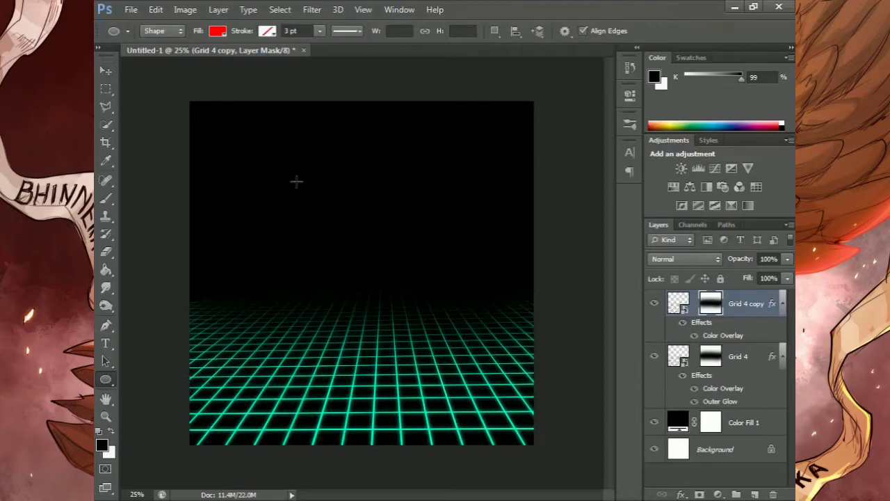
left_click_drag(281, 160, 419, 308)
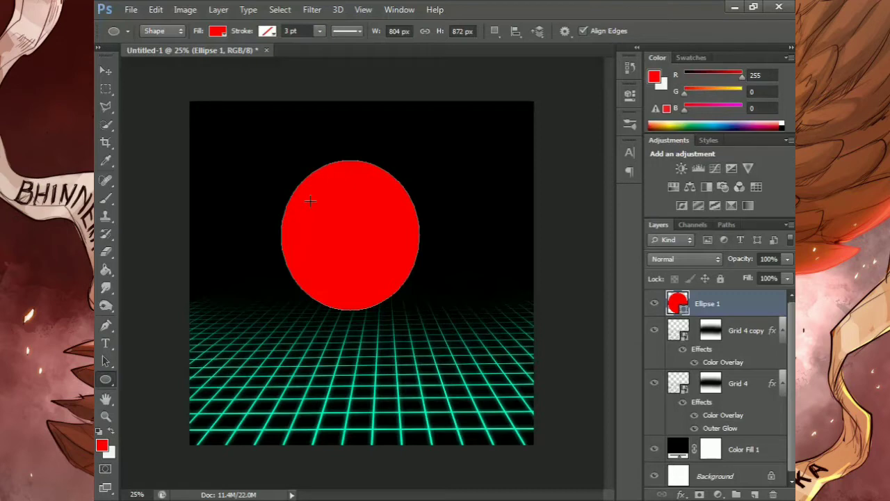
key("ctrl+t")
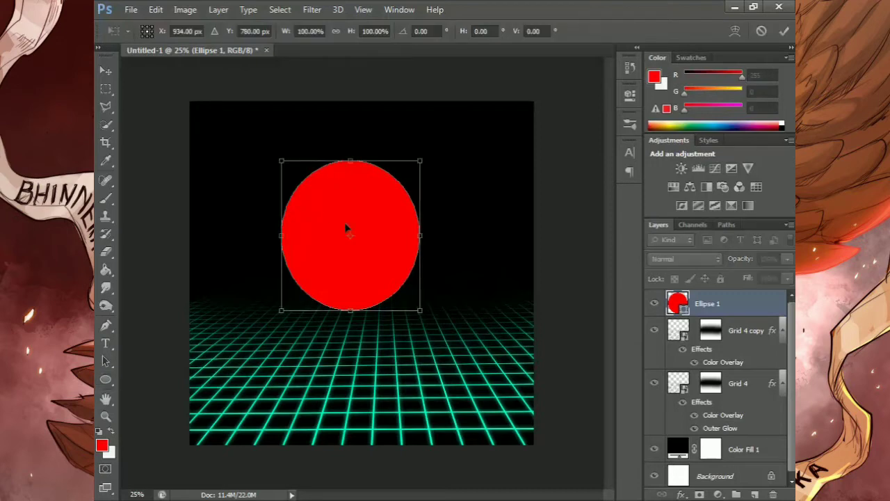
left_click_drag(346, 224, 361, 208)
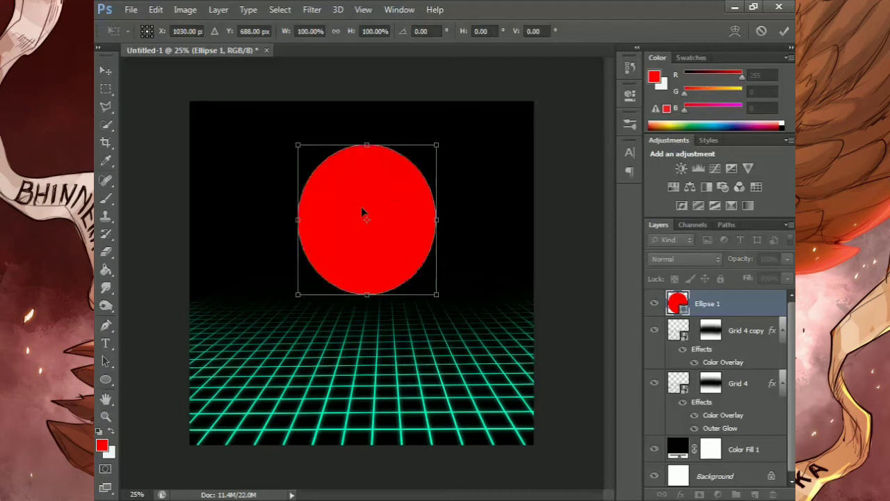
left_click(783, 31)
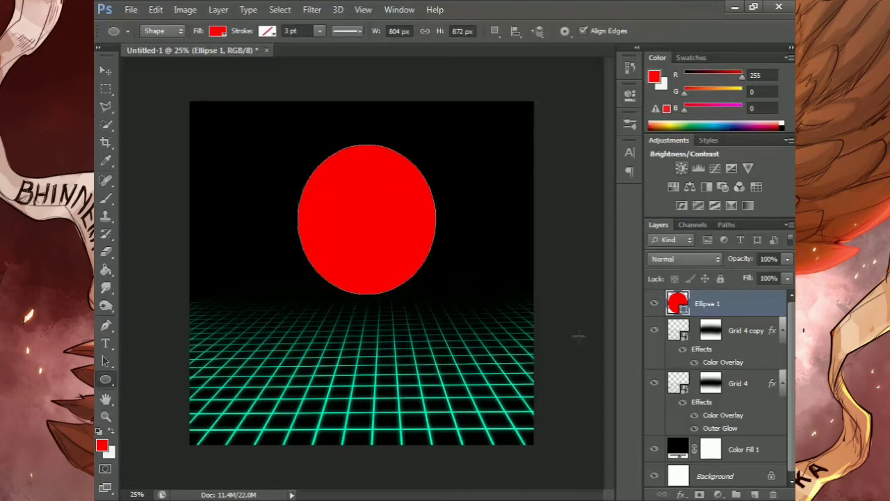
Add a Gradient Overlay to the Ellipse 1 layer and colour the gradient's start stop bright magenta with a hue of 309°
left_click(680, 494)
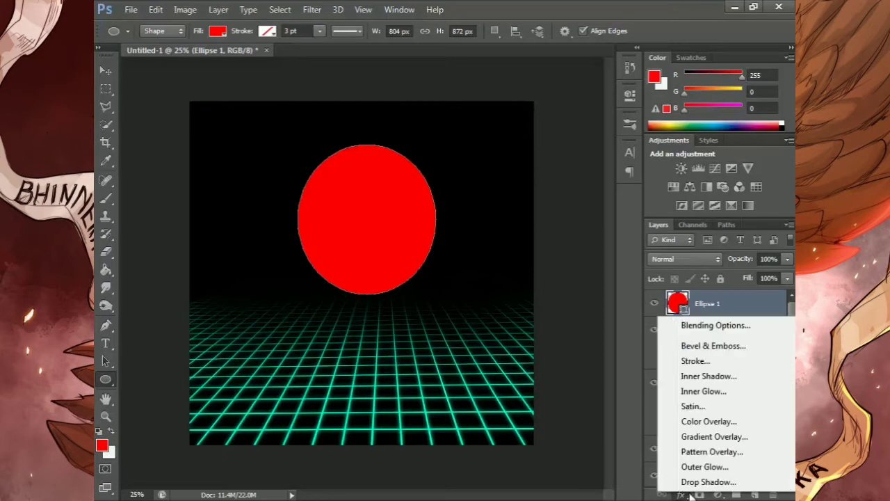
left_click(702, 436)
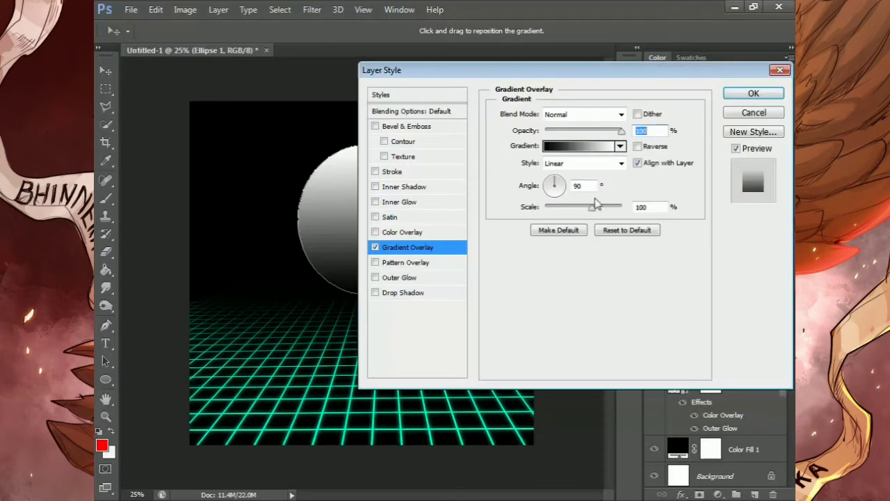
left_click(591, 150)
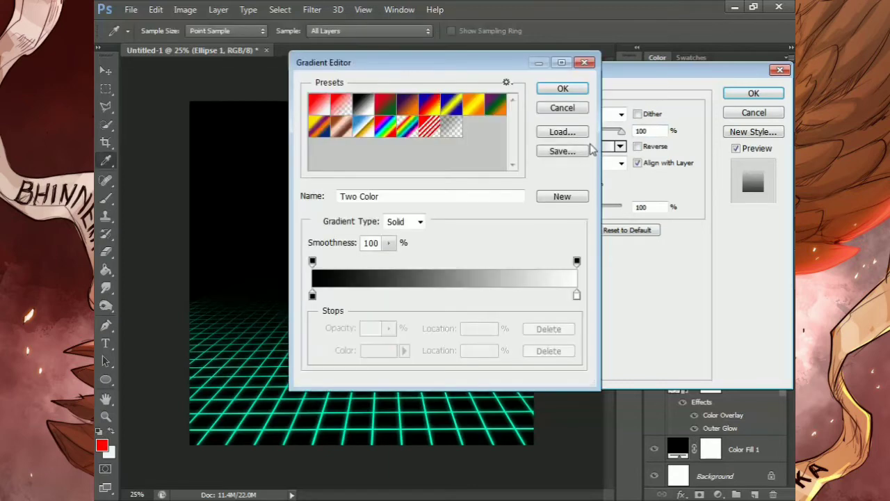
left_click(312, 295)
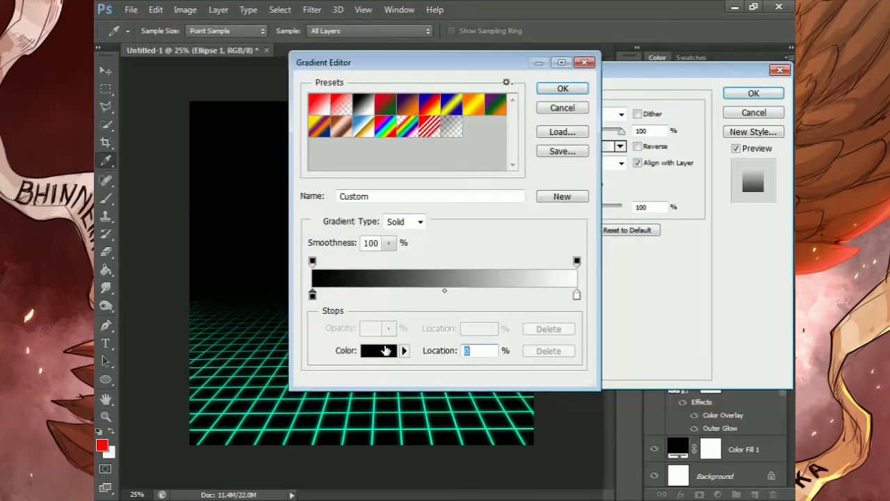
left_click(381, 351)
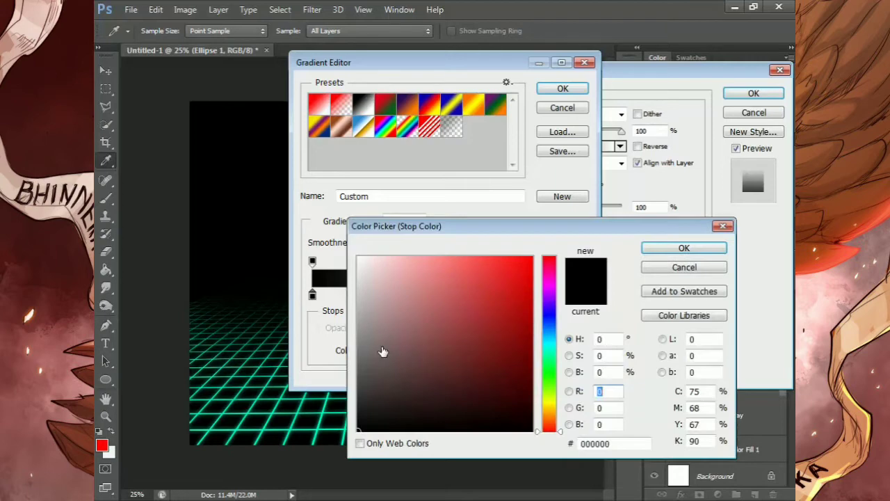
left_click(550, 280)
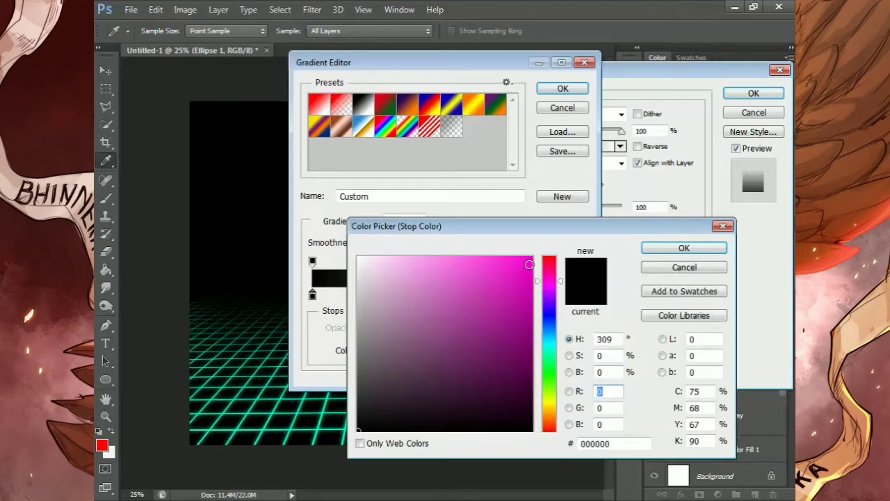
left_click(529, 264)
left_click(651, 248)
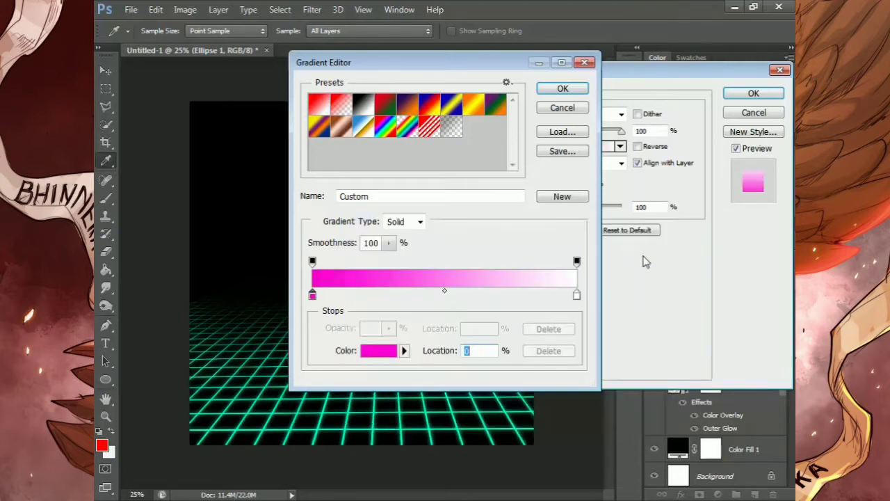
Set the gradient's end stop to orange (#ff9600) and apply the gradient overlay to the ellipse
left_click(577, 296)
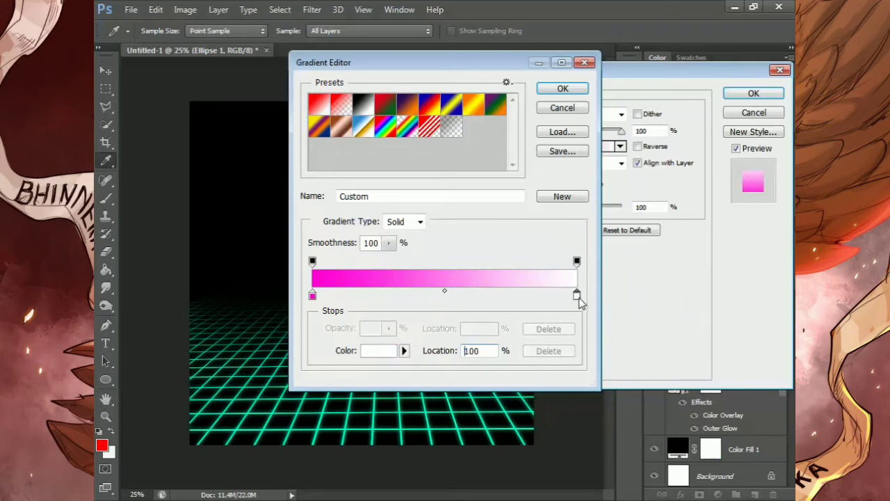
left_click(379, 350)
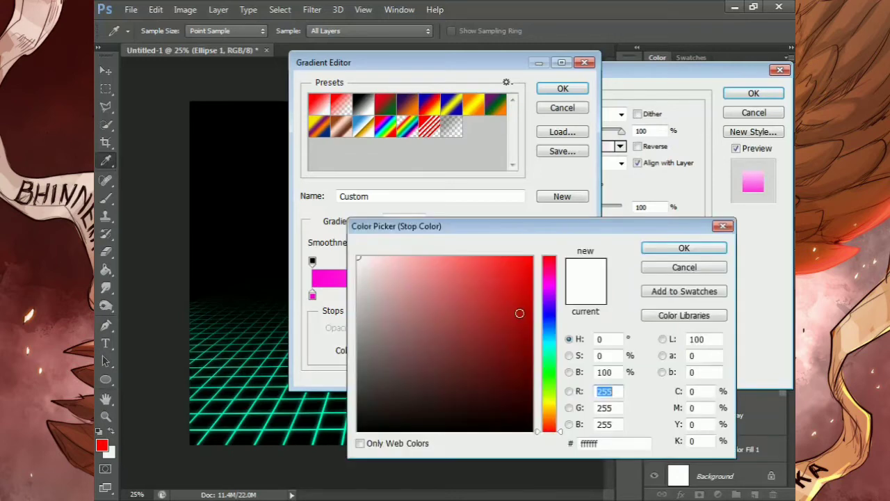
left_click(550, 402)
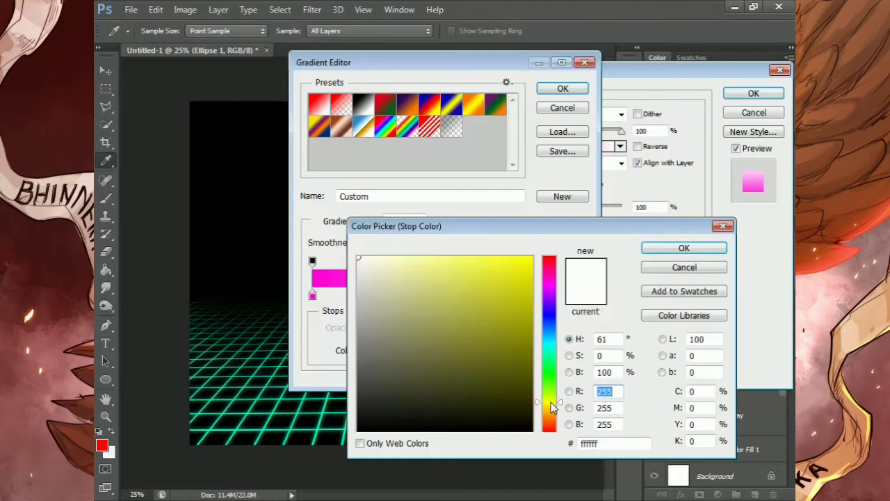
left_click(553, 405)
left_click(530, 261)
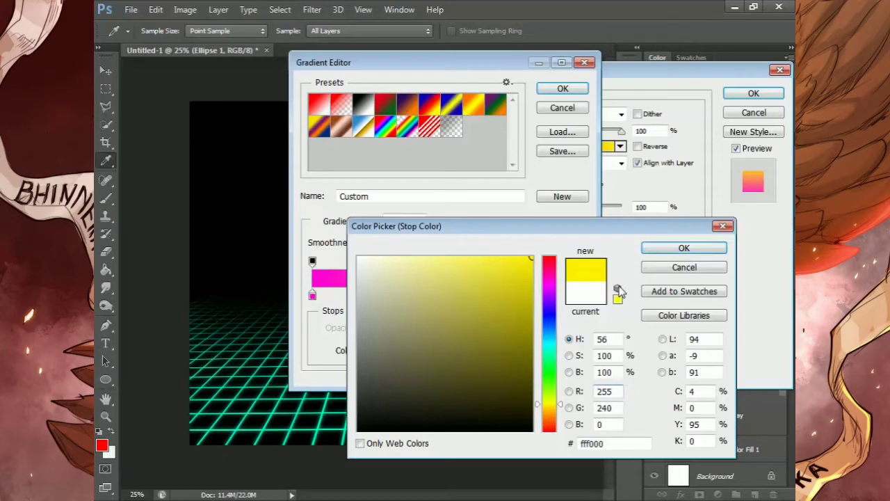
left_click(554, 415)
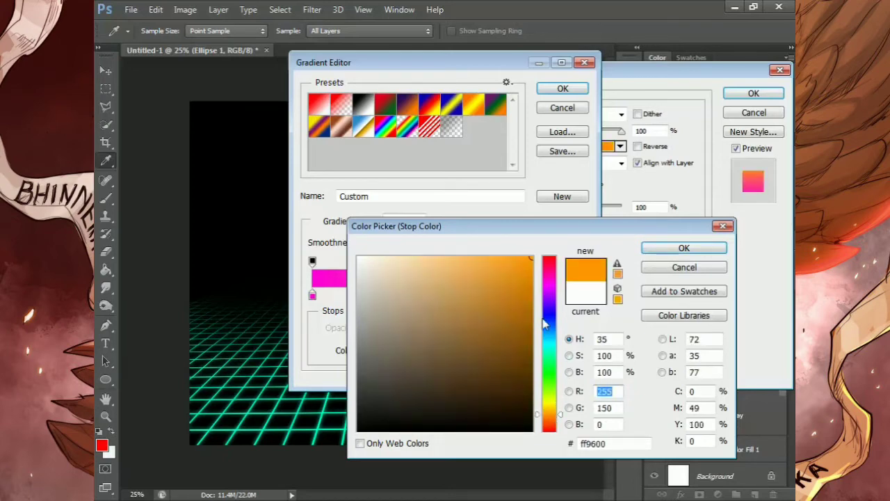
left_click(668, 249)
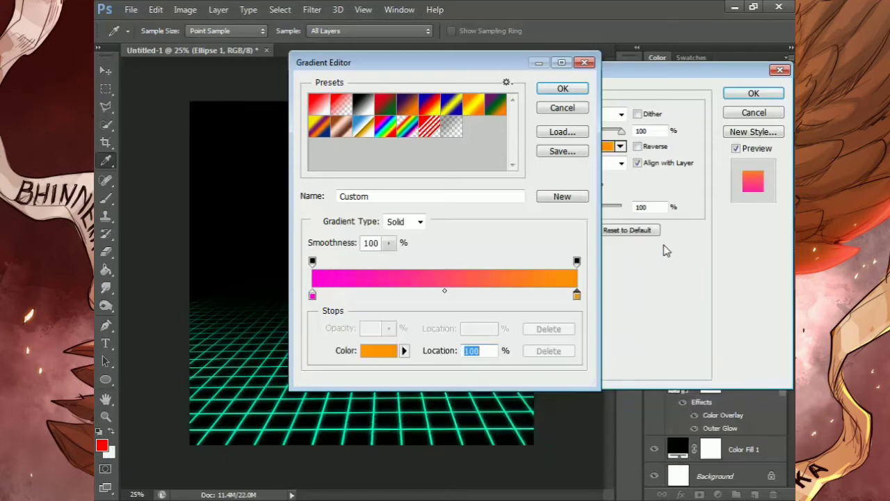
left_click(563, 91)
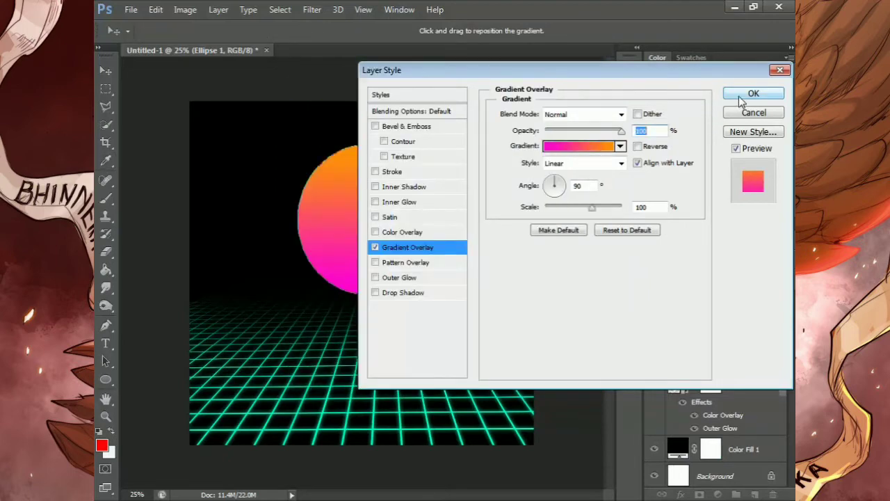
left_click(741, 97)
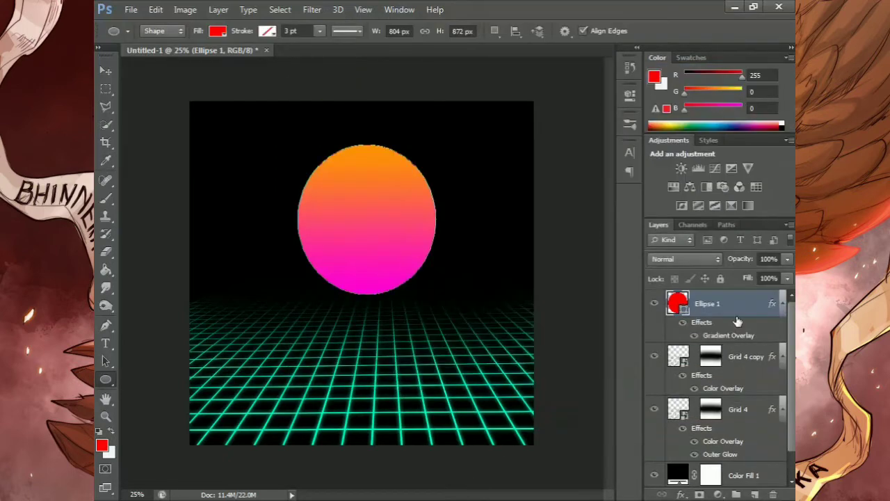
Move the Ellipse 1 layer below Grid 4 and add a layer mask to it
left_click_drag(731, 300, 731, 457)
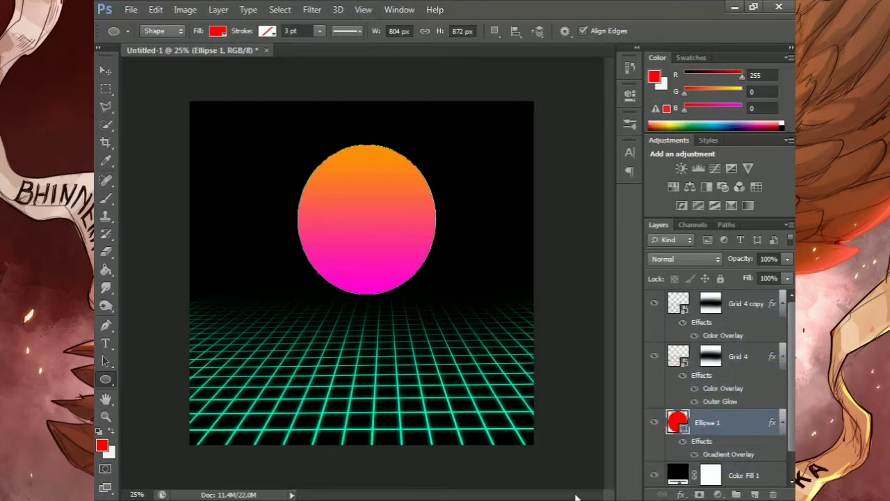
left_click(699, 495)
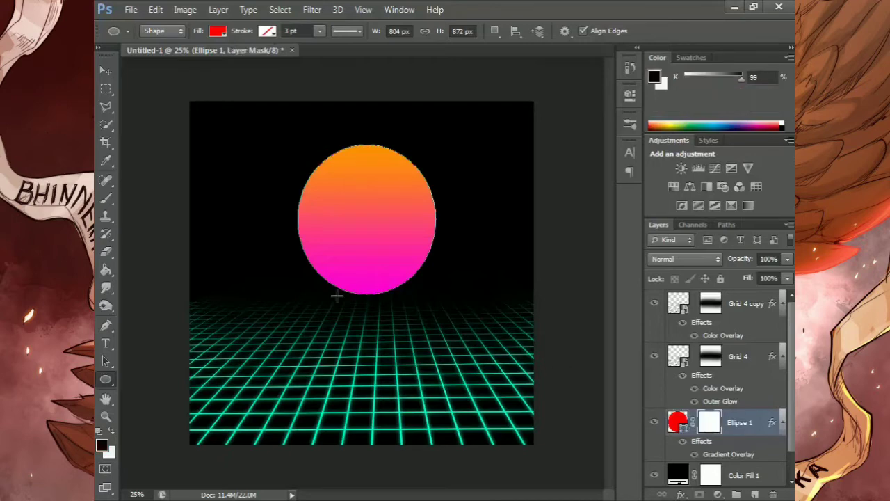
Fade out the ellipse's lower edge by painting black on its layer mask with a soft brush of about 484 px
left_click(105, 199)
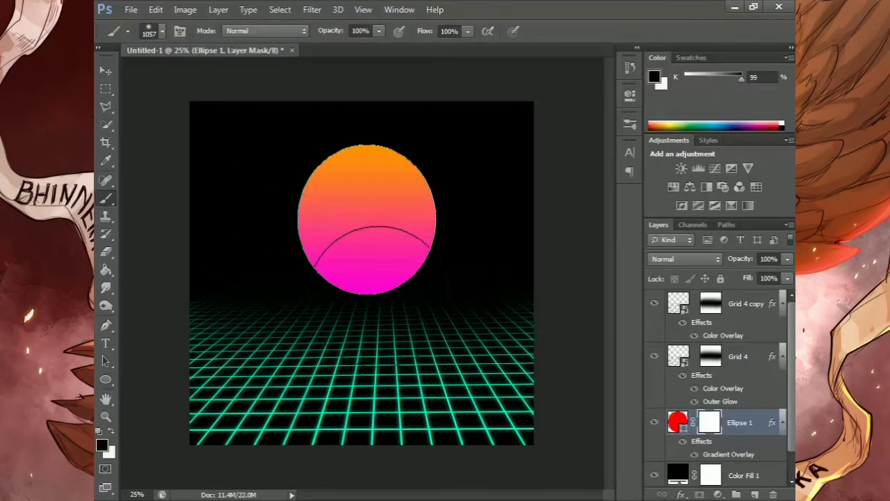
right_click(380, 295)
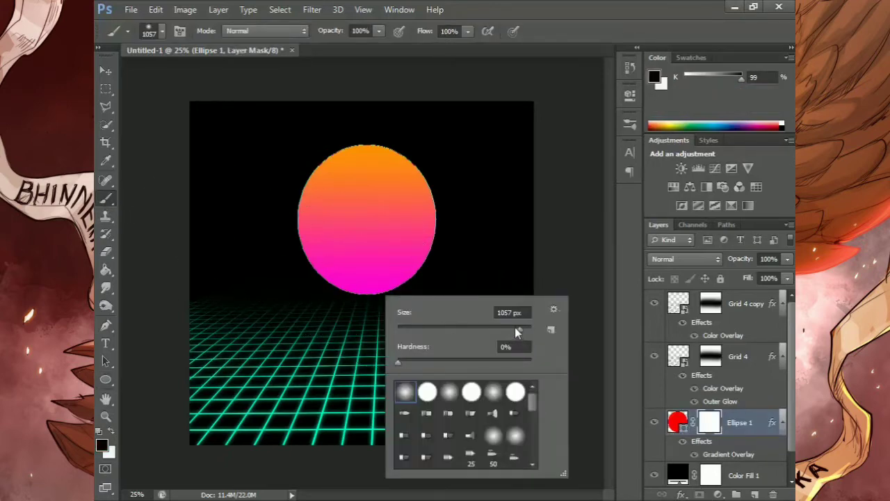
left_click_drag(515, 327, 517, 330)
left_click(569, 231)
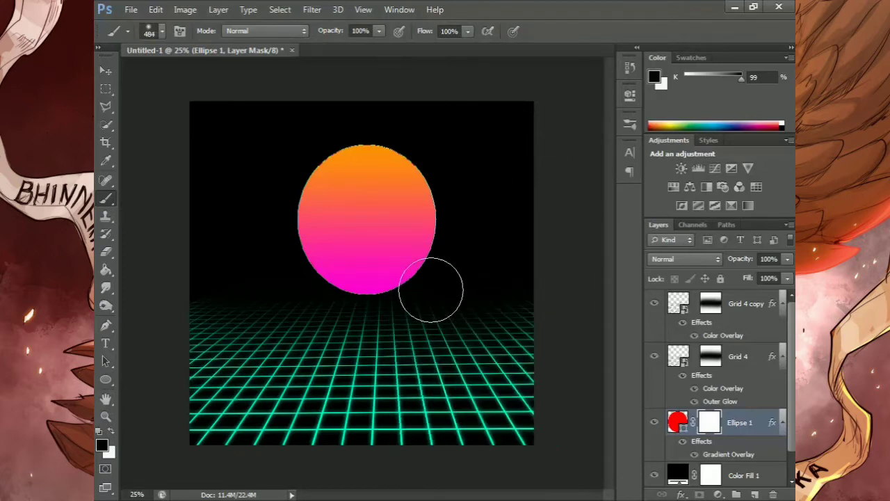
mouse_move(338, 313)
left_mouse_down()
mouse_move(414, 317)
mouse_move(316, 325)
mouse_move(328, 329)
mouse_move(314, 320)
mouse_move(319, 310)
mouse_move(296, 312)
mouse_move(422, 317)
left_mouse_up()
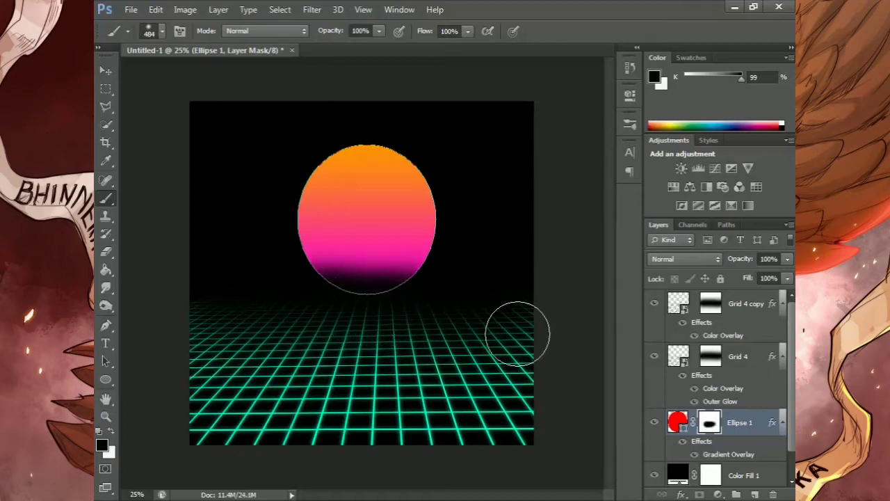
scroll(518, 414, "up", 1)
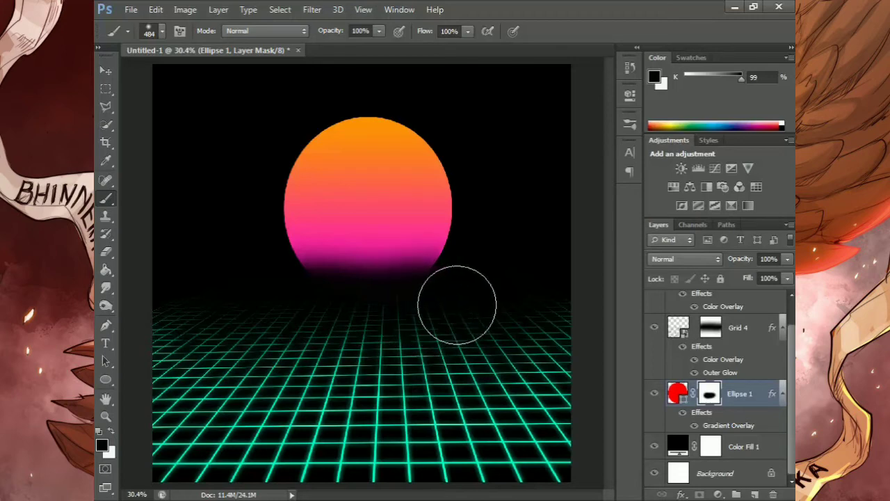
left_click(105, 417)
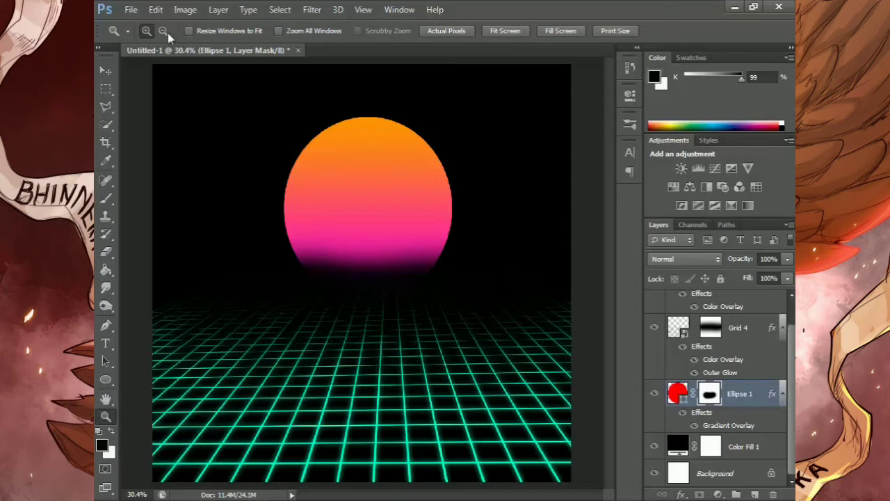
left_click(409, 308, "alt")
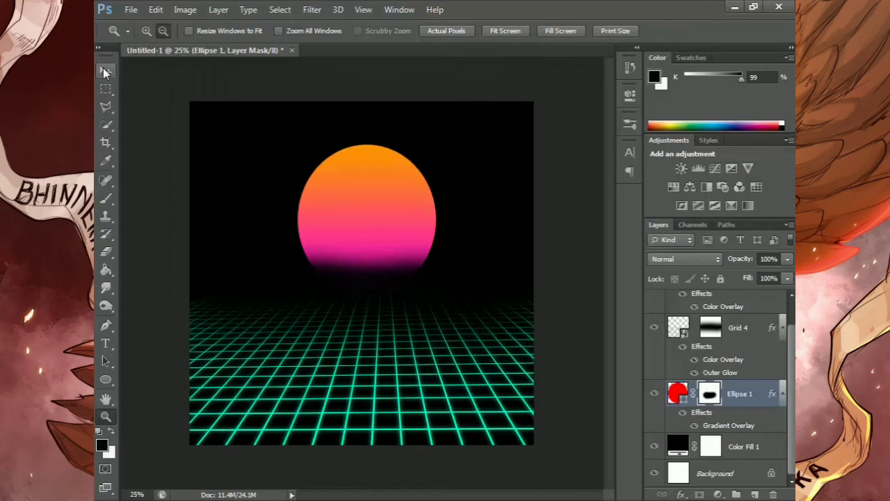
left_click(105, 200)
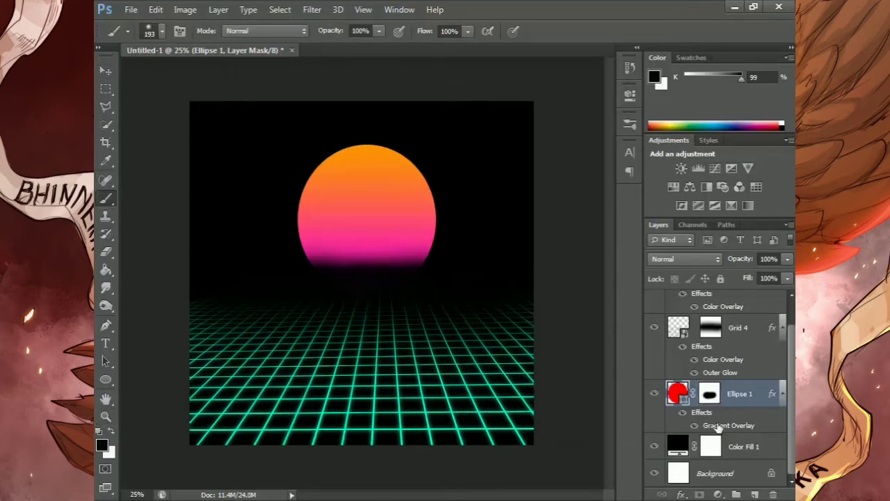
Edit Ellipse 1's gradient overlay with the magenta stop at 0% and the colour midpoint at about 49%, and apply it
double_click(669, 402)
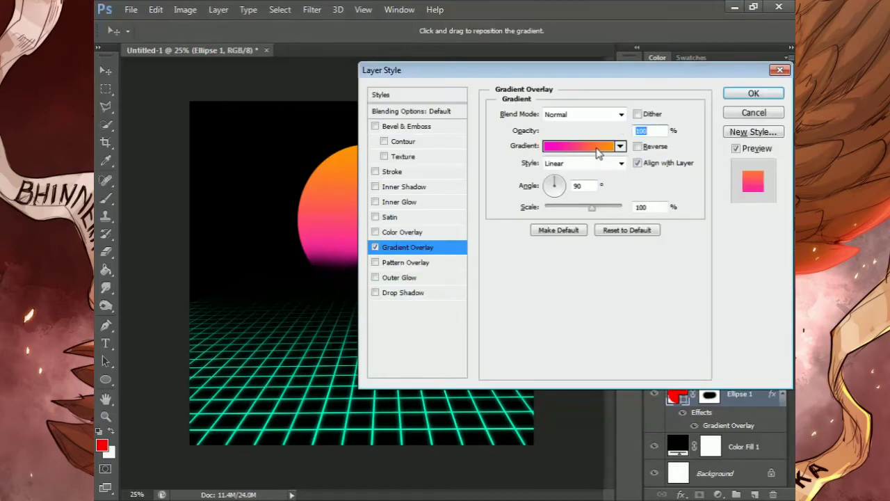
left_click(596, 146)
left_click_drag(465, 69, 627, 87)
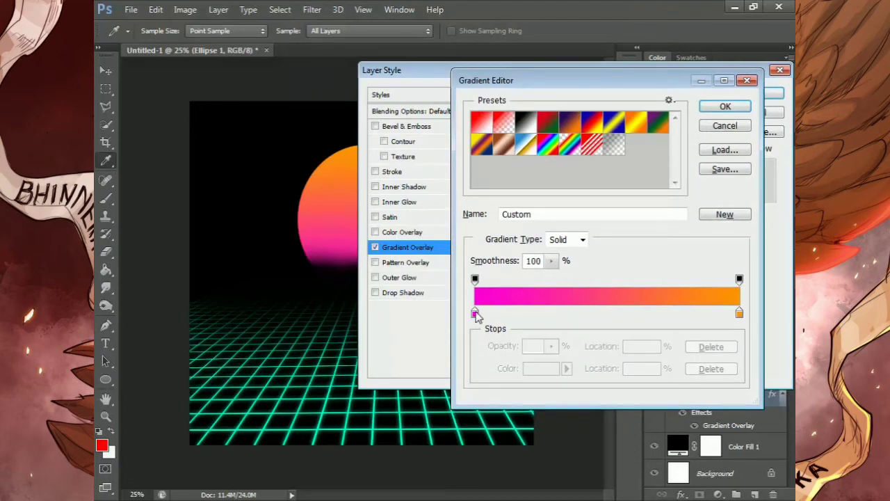
left_click_drag(476, 314, 501, 317)
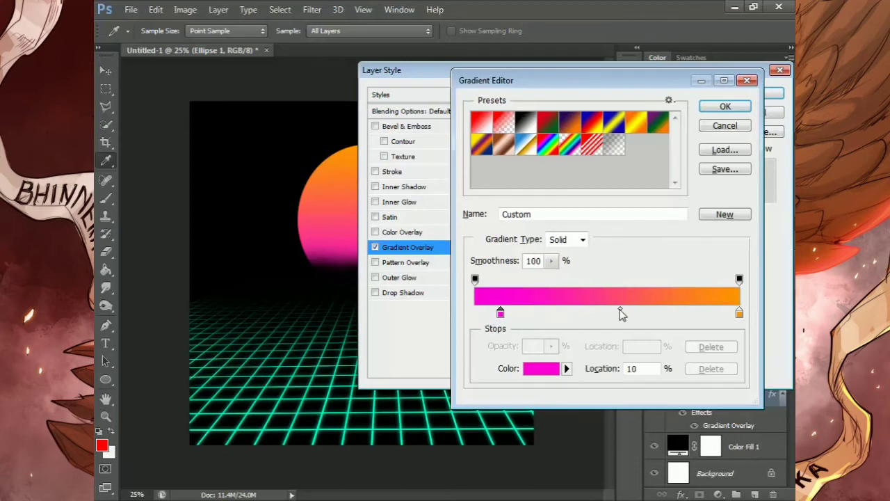
left_click(620, 310)
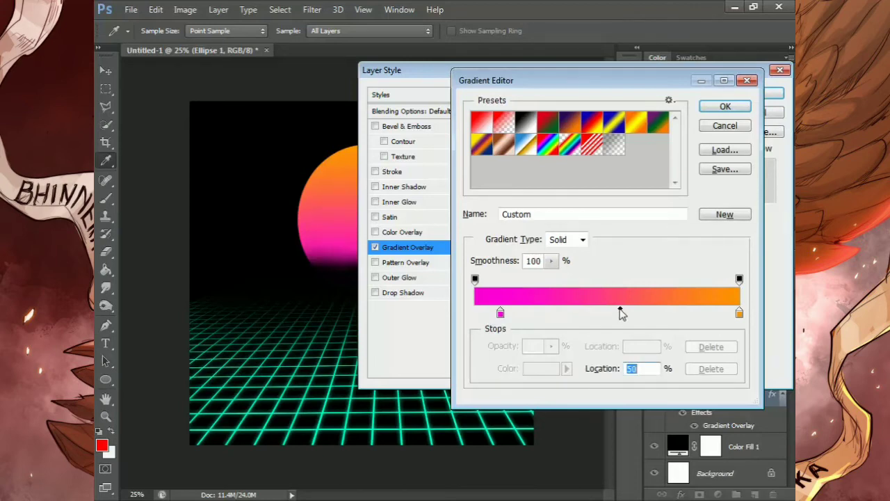
left_click_drag(621, 313, 513, 313)
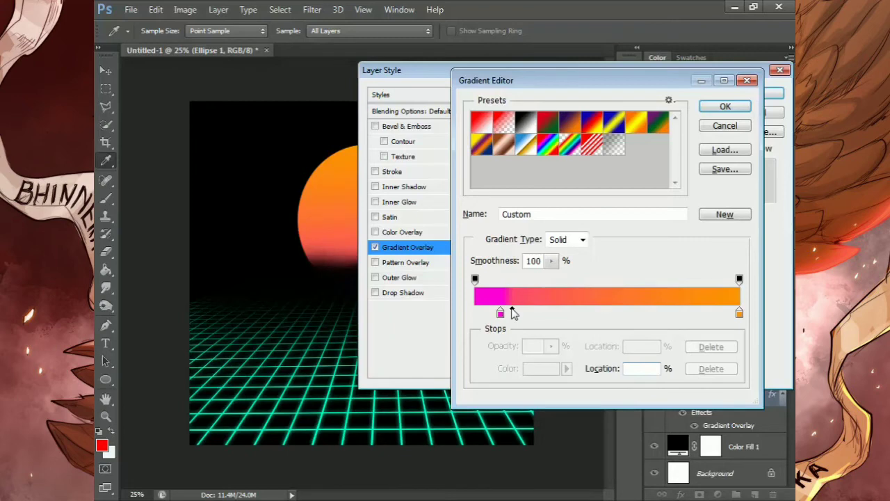
left_click_drag(501, 314, 440, 357)
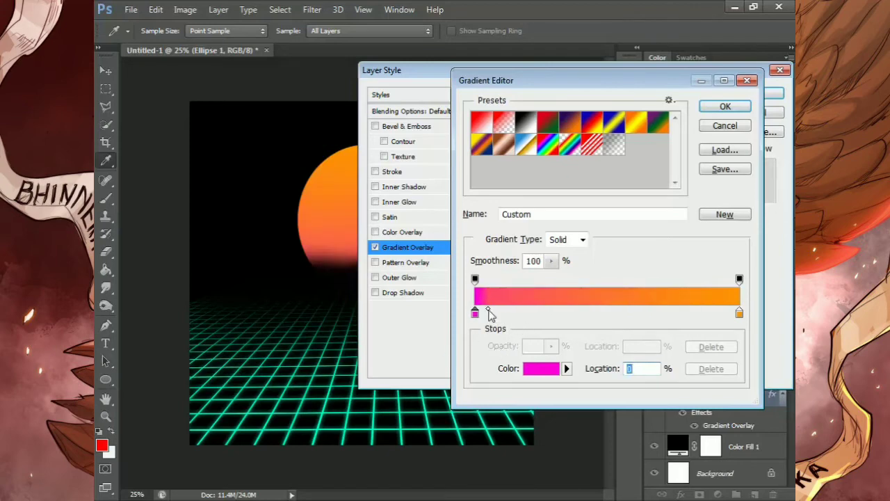
left_click_drag(489, 313, 595, 312)
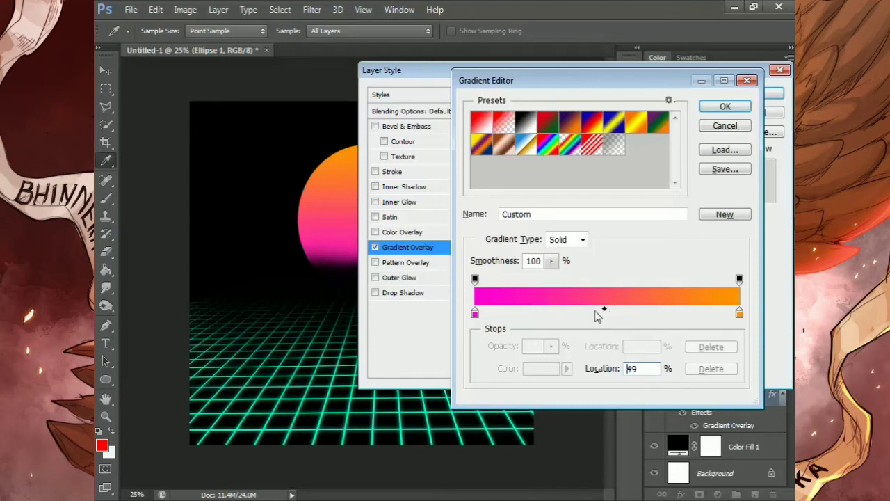
left_click(737, 106)
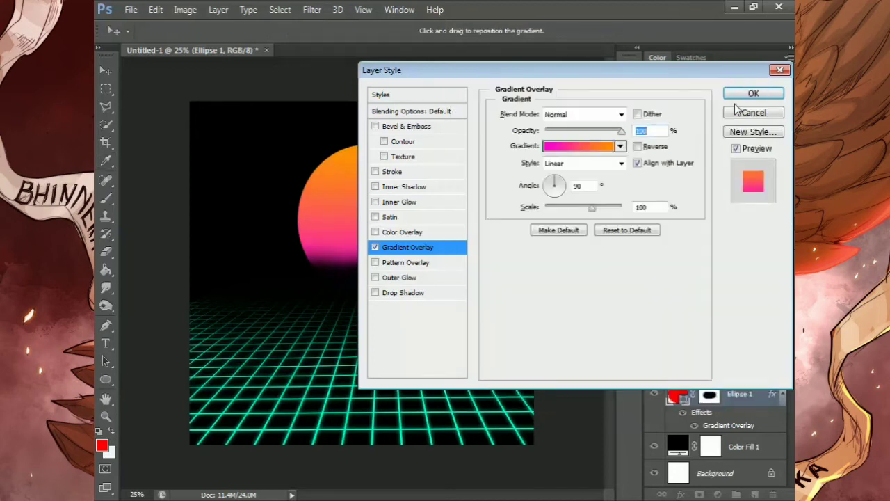
key("Return")
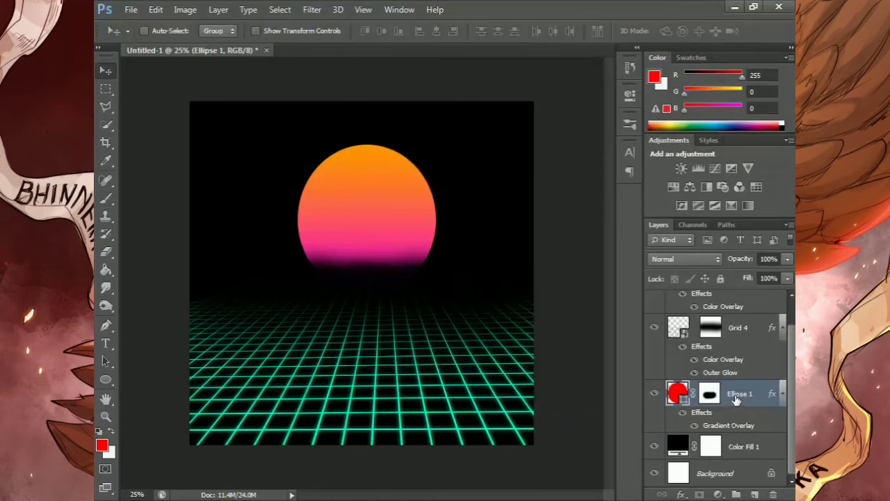
Duplicate the Ellipse 1 layer together with its mask and gradient overlay
key("ctrl+j")
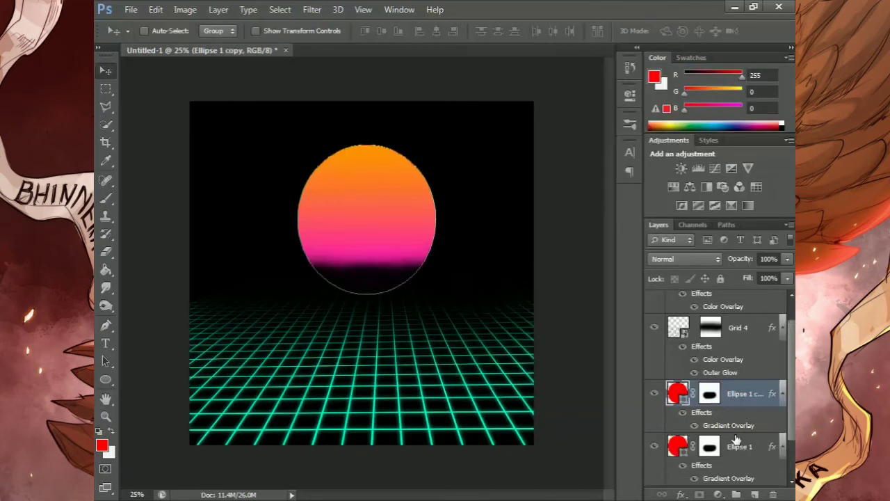
Convert the original Ellipse 1 layer, below its copy, to a smart object
left_click(735, 445)
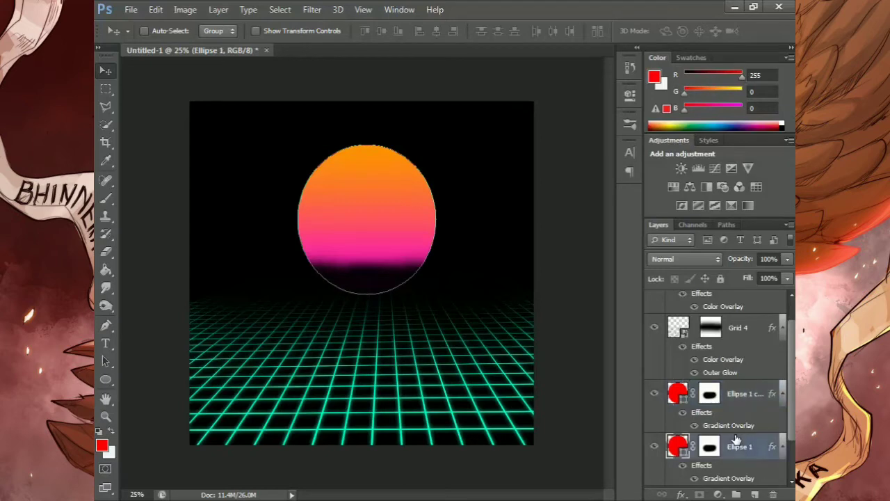
double_click(735, 439)
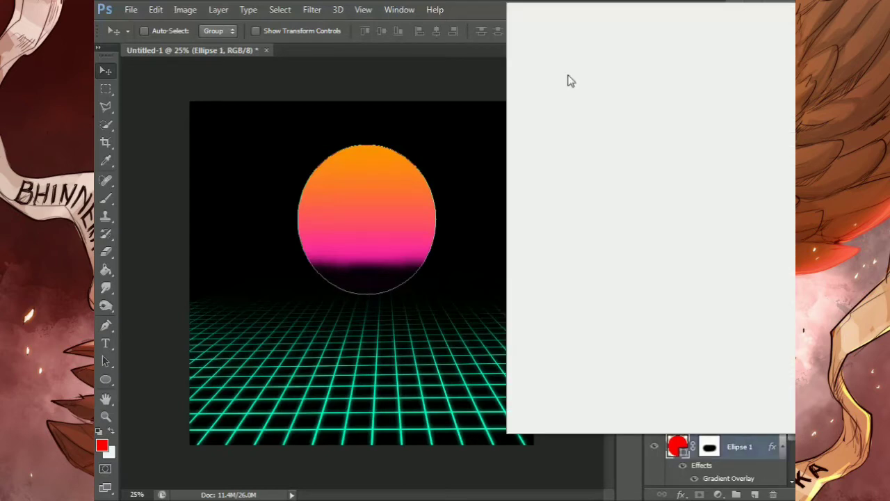
left_click(571, 81)
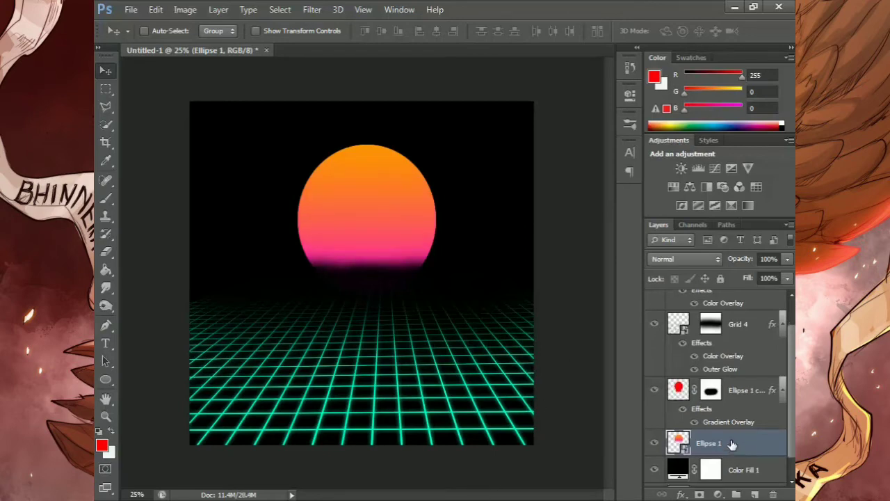
Apply a Gaussian Blur with a radius of 14.8 pixels to the Ellipse 1 smart object
left_click(321, 13)
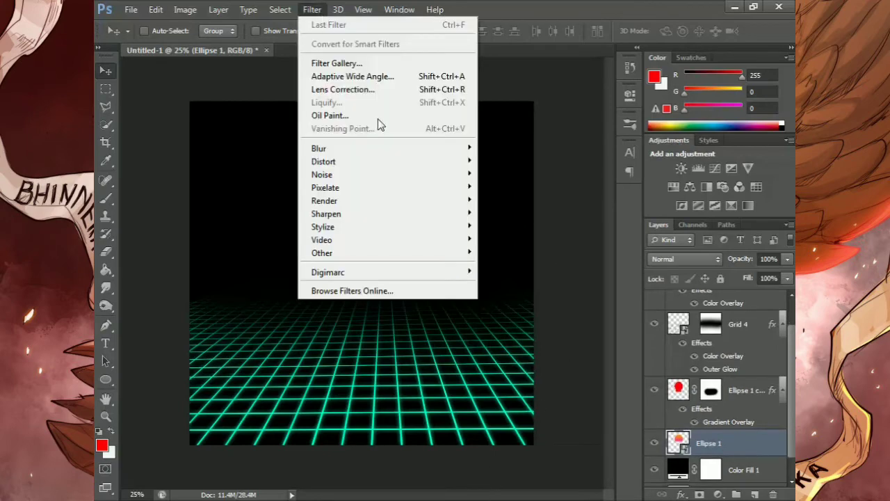
mouse_move(447, 157)
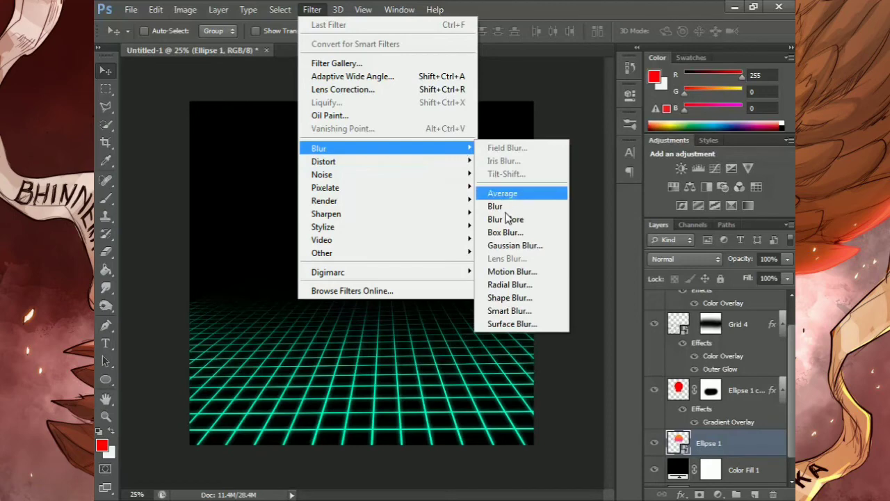
left_click(519, 246)
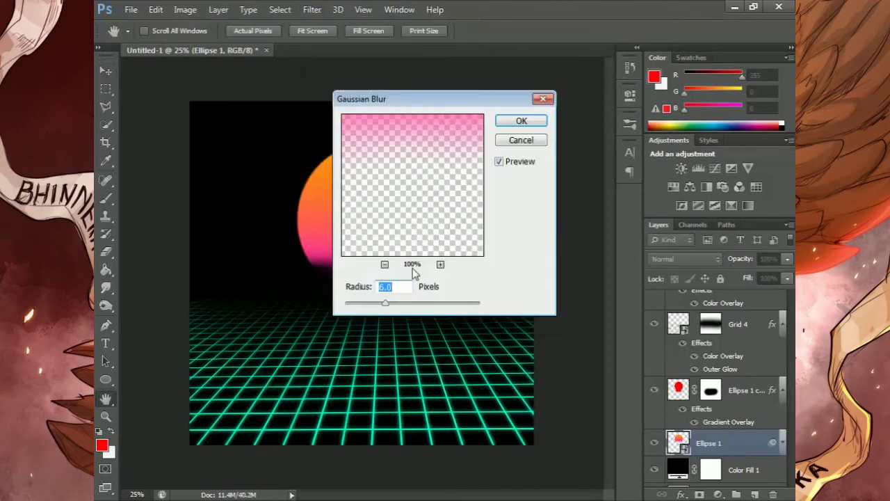
left_click_drag(386, 303, 402, 306)
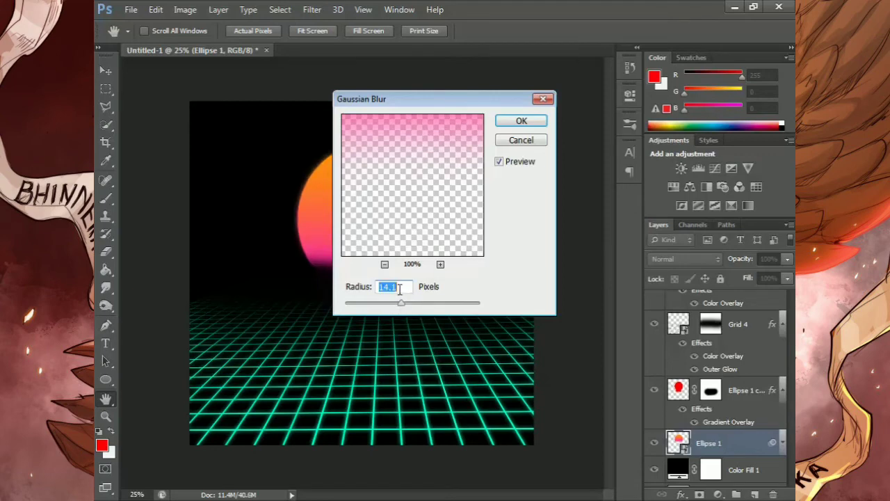
left_click(399, 289)
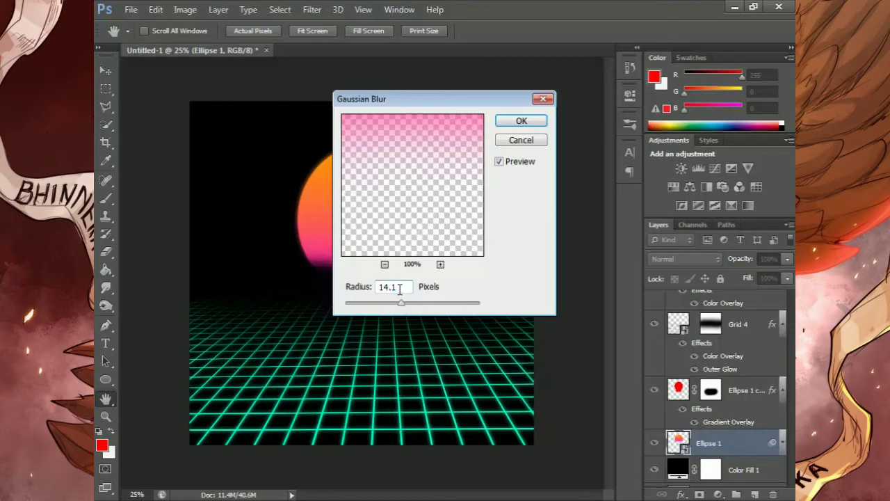
key("BackSpace")
type("8")
left_click(515, 120)
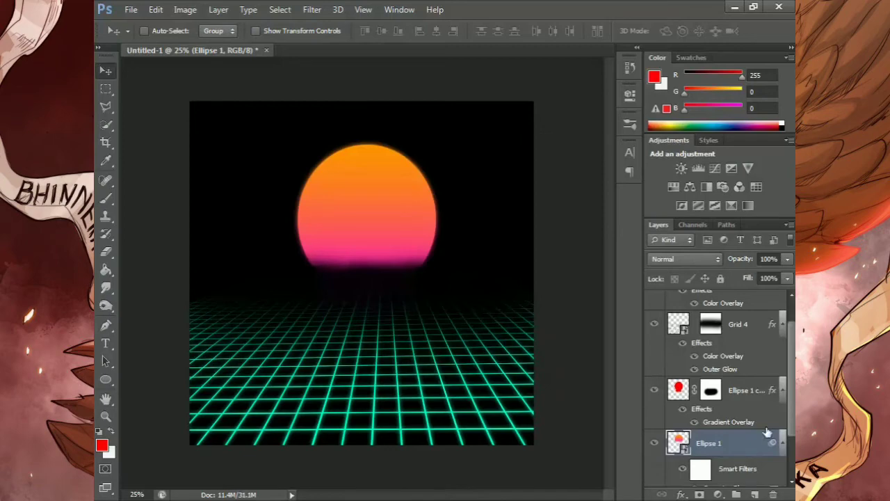
Duplicate the blurred Ellipse 1 layer and set the lower original's Gaussian Blur radius to 59 pixels
scroll(793, 405, "down", 3)
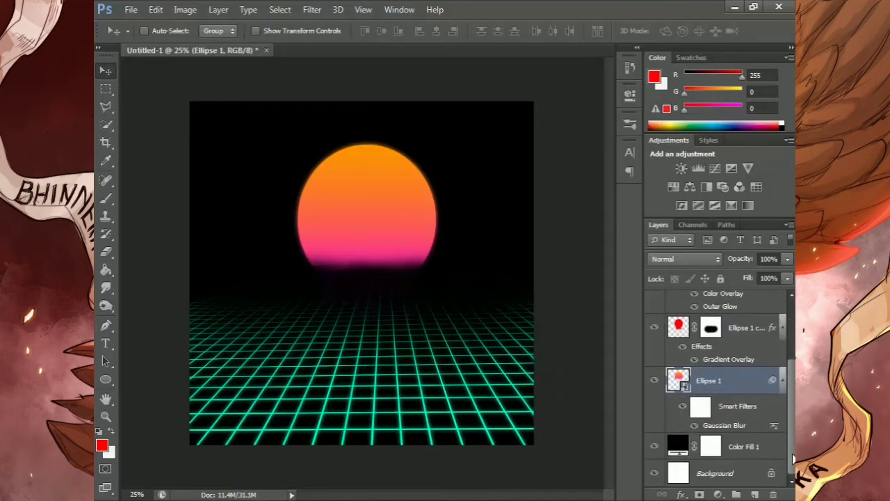
key("ctrl+j")
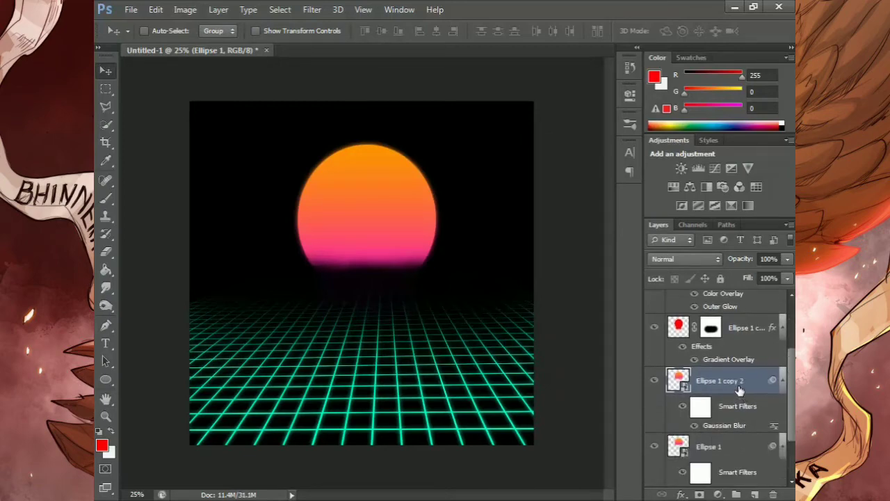
left_click(733, 454)
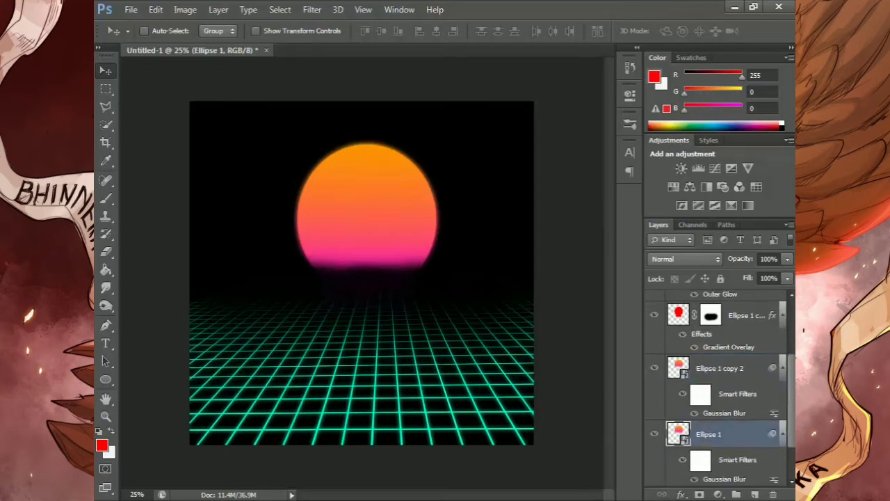
scroll(794, 420, "down", 1)
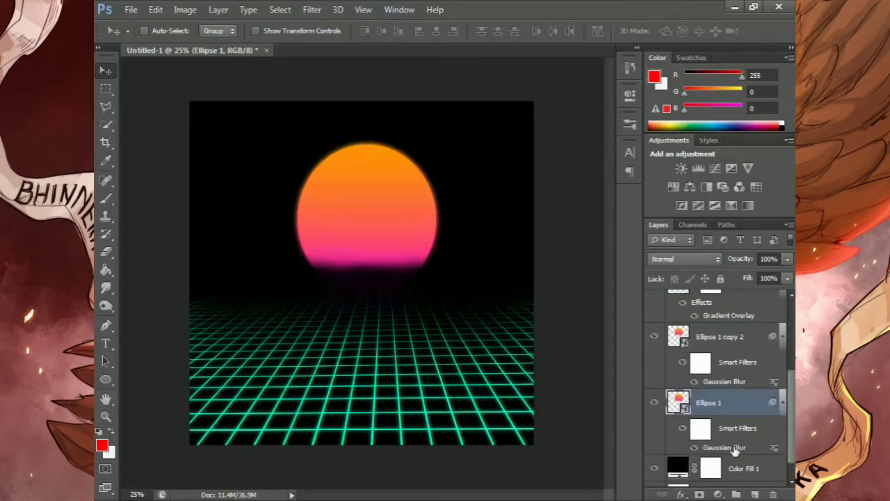
double_click(735, 449)
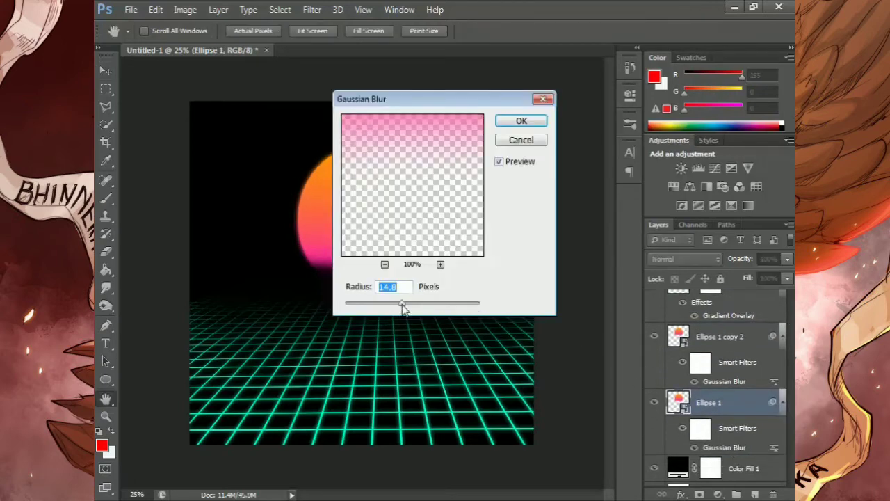
left_click_drag(403, 309, 422, 310)
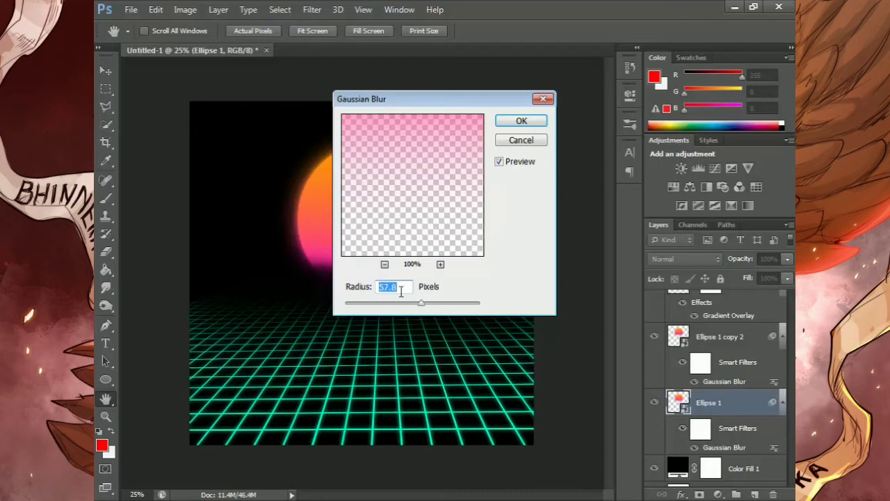
left_click(400, 292)
type("0")
key("BackSpace")
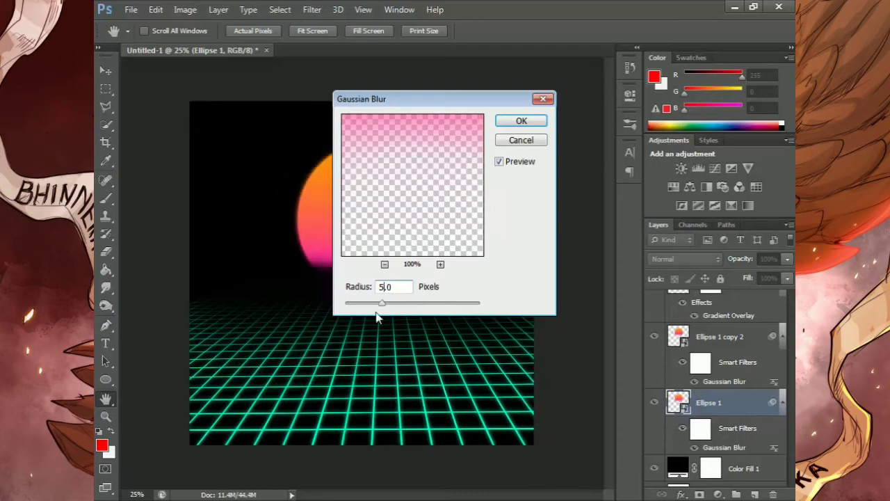
type("9")
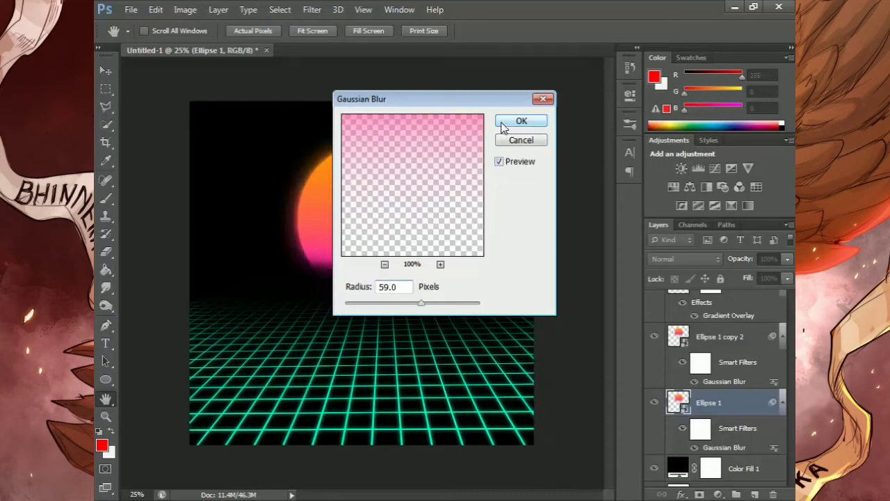
left_click(504, 122)
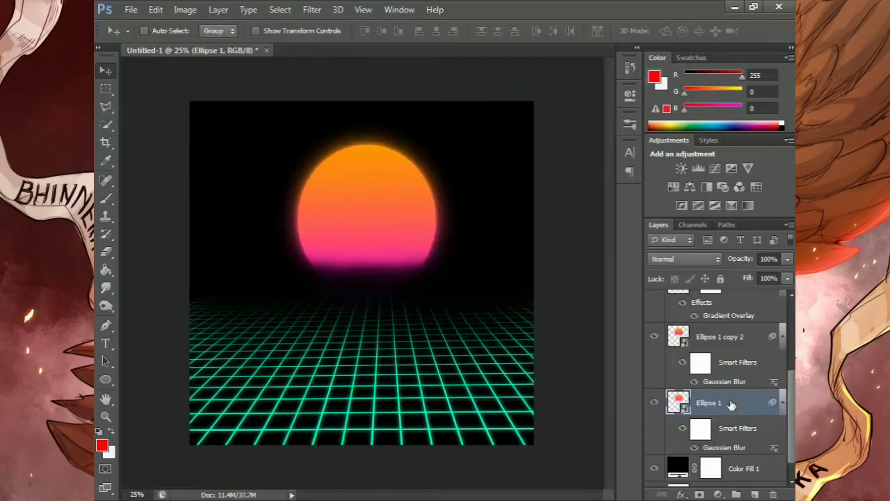
Duplicate Ellipse 1 once more and raise the bottom original's Gaussian Blur radius to about 157 pixels
key("ctrl+j")
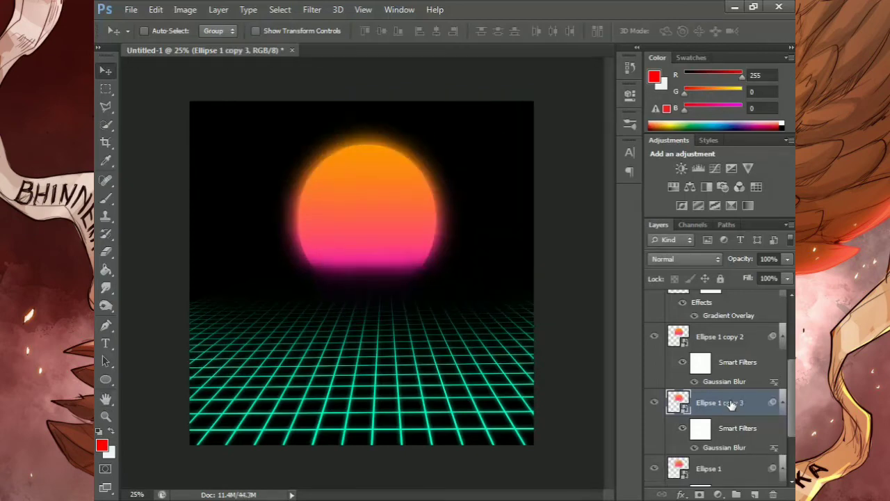
scroll(716, 389, "down", 1)
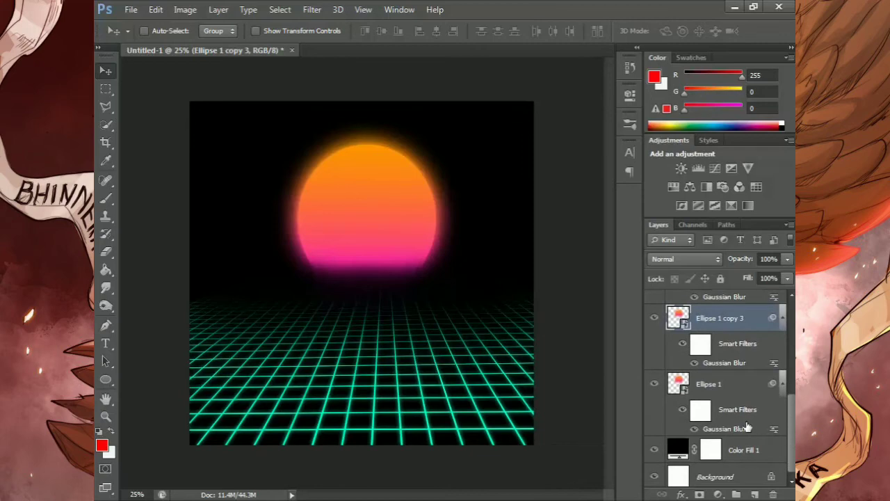
double_click(728, 429)
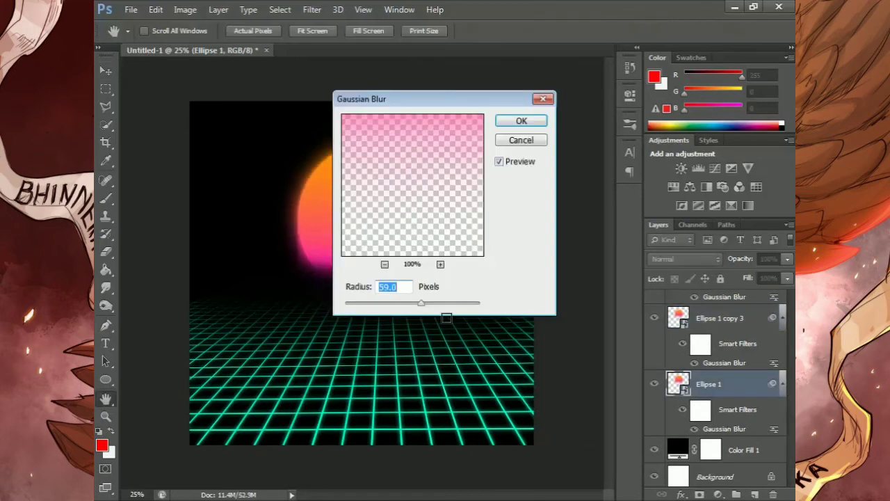
left_click_drag(421, 303, 447, 304)
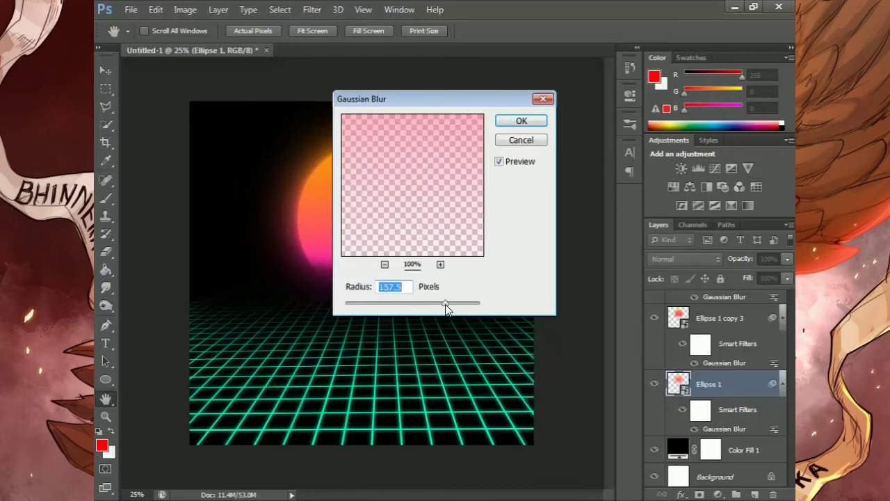
left_click(406, 287)
key("BackSpace")
key("BackSpace")
type(".0")
key("BackSpace")
type("6")
left_click(508, 122)
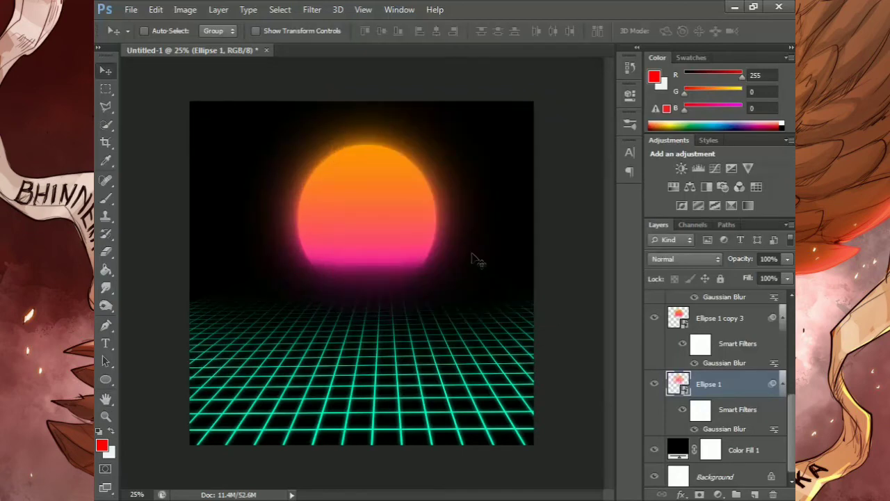
Add an empty layer directly above Color Fill 1 and set the Brush's foreground colour to pinkish red #ff0048
left_click(739, 452)
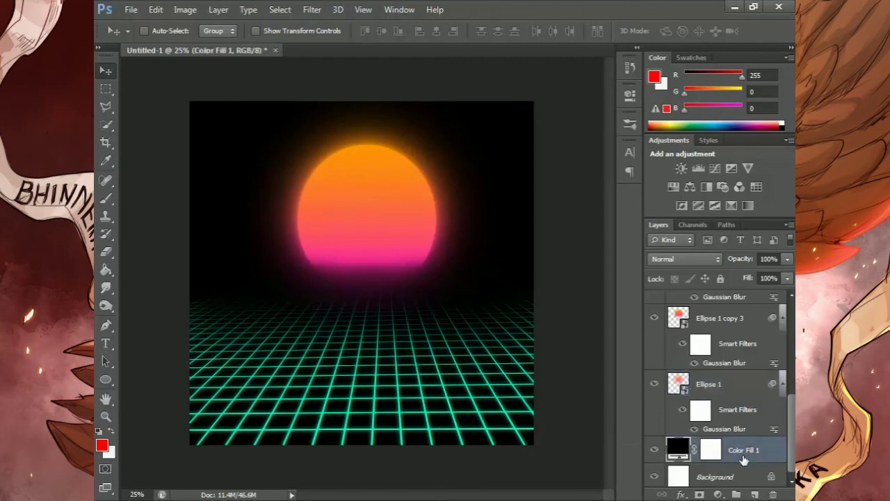
left_click(755, 495)
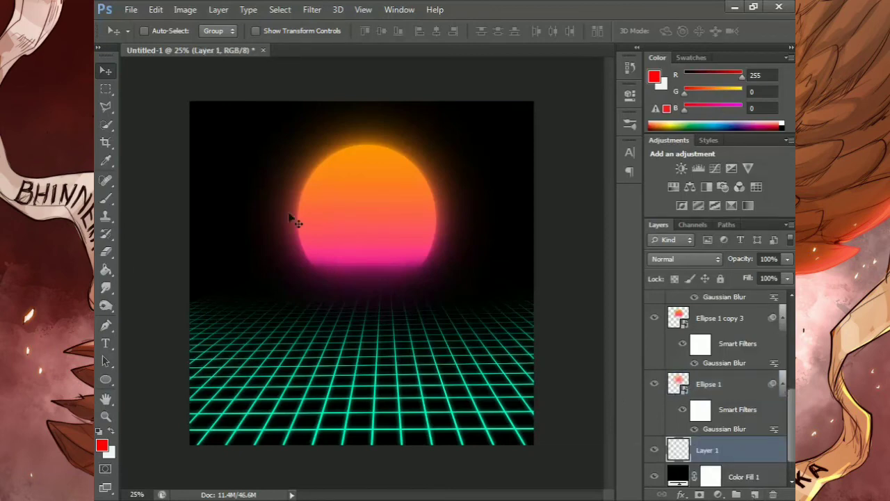
left_click(105, 198)
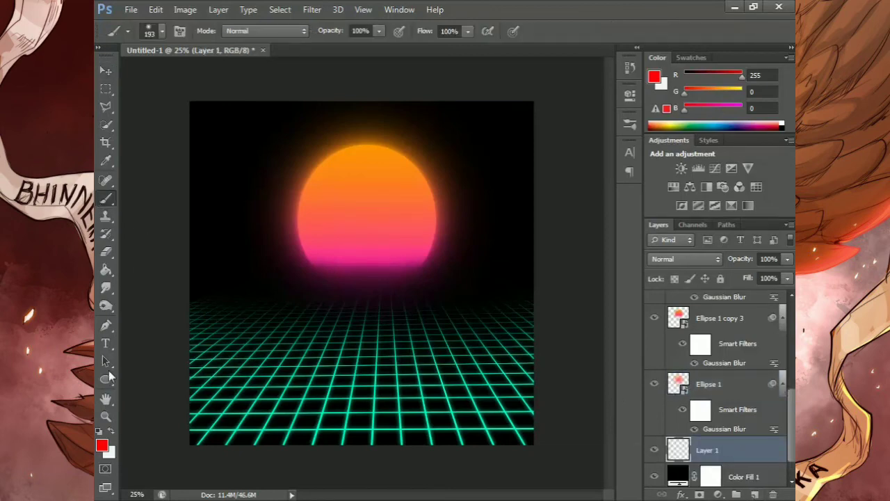
left_click(102, 445)
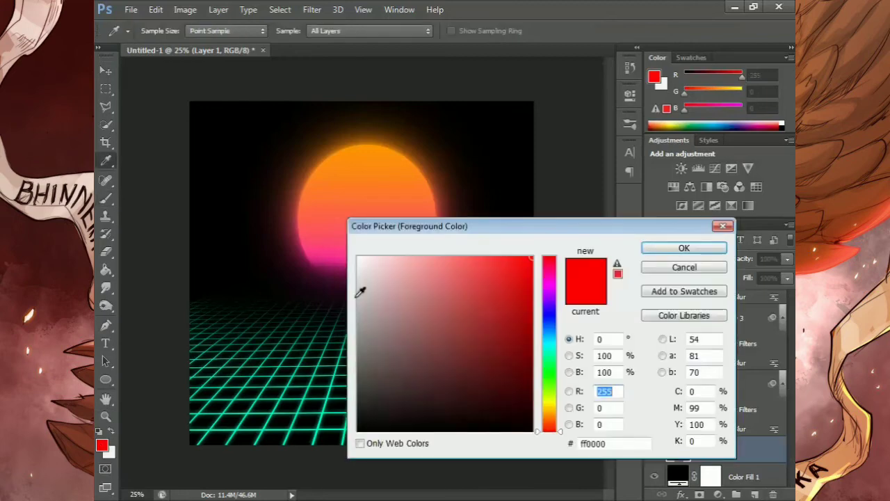
left_click(552, 271)
left_click(548, 265)
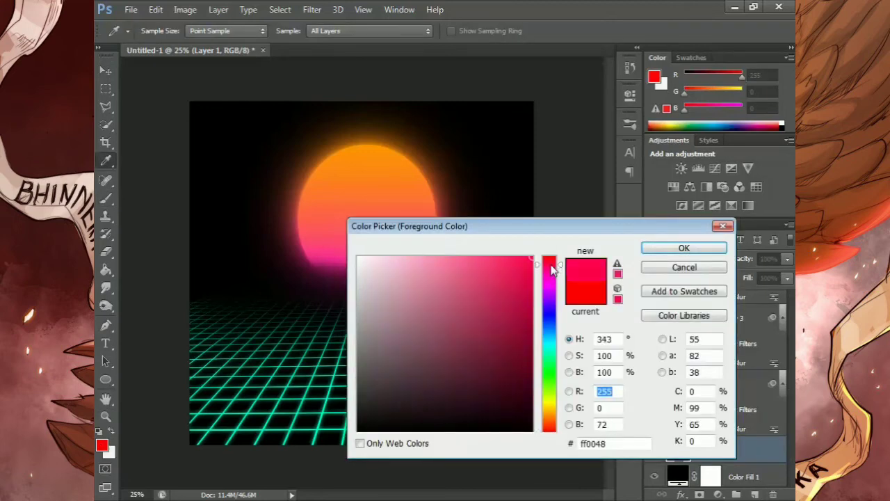
left_click(653, 253)
key("b")
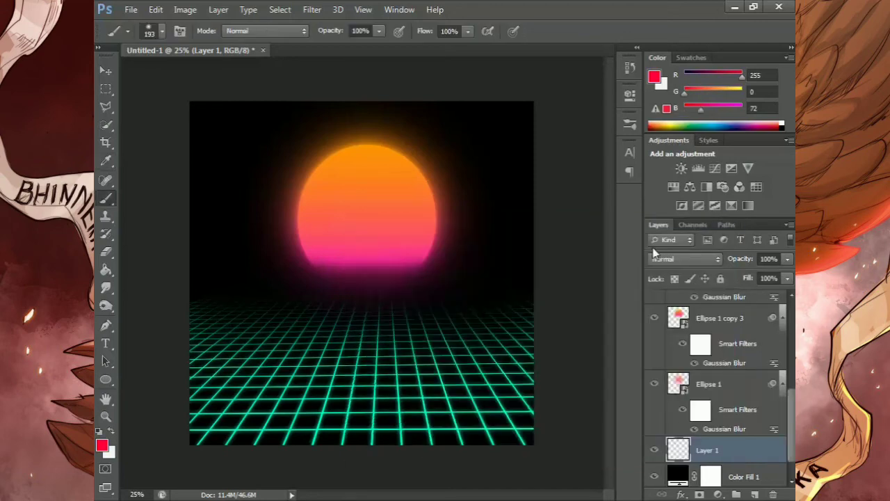
Paint a single soft dab centred behind the sun on Layer 1 with a 1289 px brush at 0% hardness
right_click(367, 218)
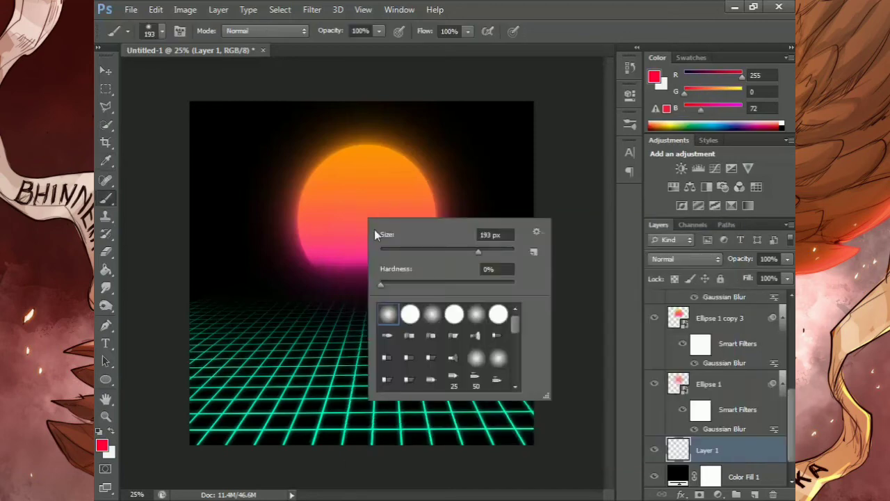
left_click(497, 250)
left_click_drag(502, 249, 504, 249)
left_click(605, 148)
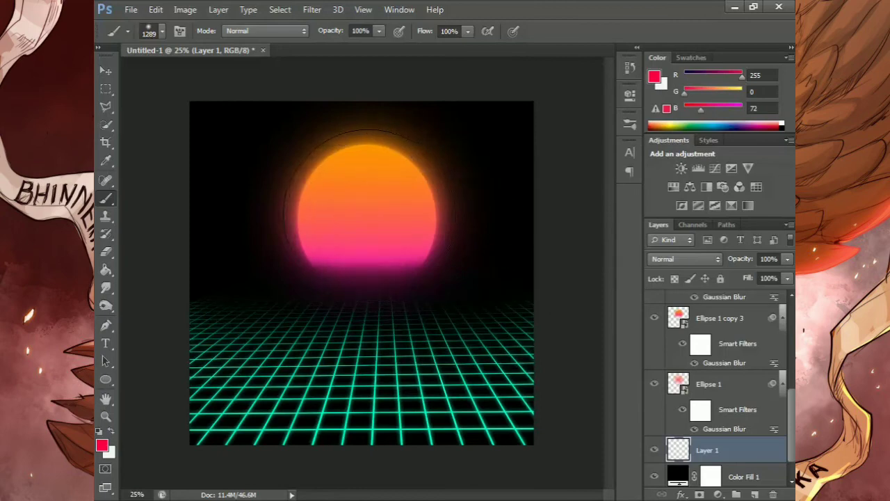
left_click(368, 216)
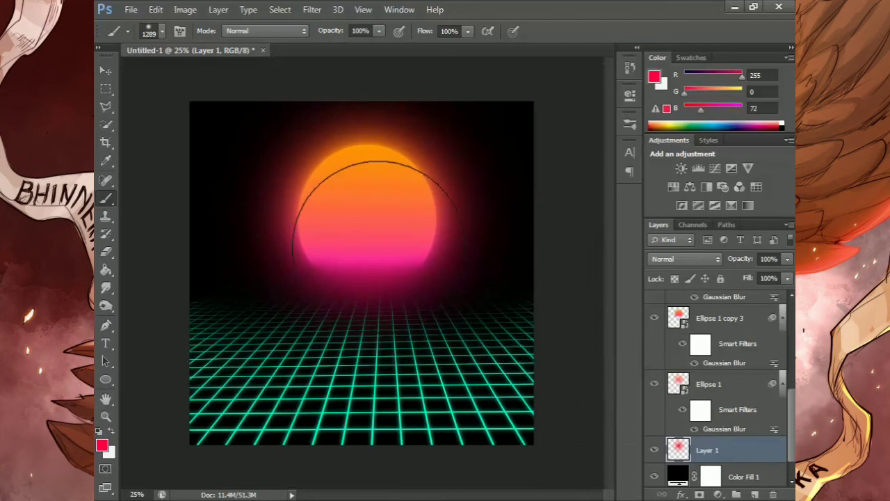
Move the red glow on Layer 1 straight up by about 67 px with Free Transform
key("ctrl+t")
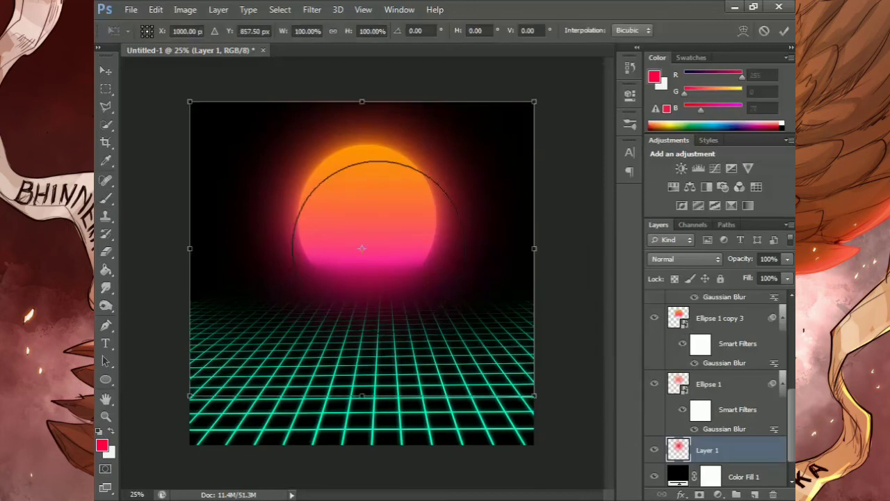
left_click_drag(378, 247, 379, 237)
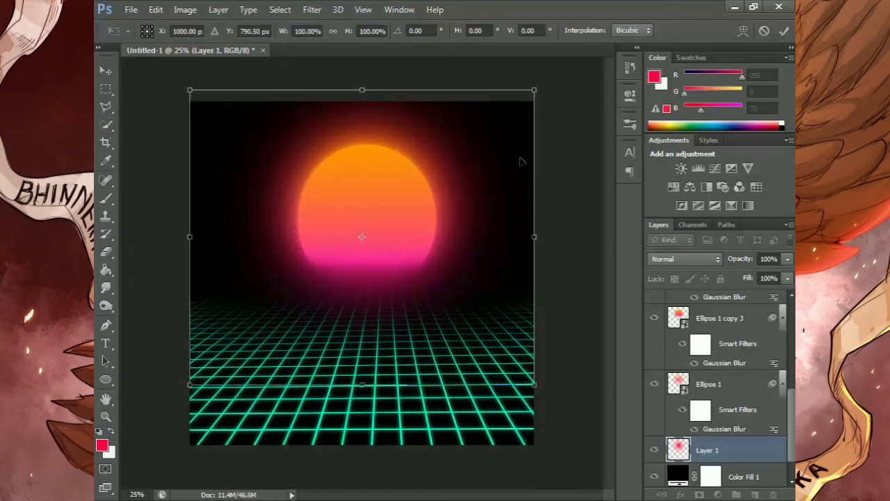
left_click(784, 32)
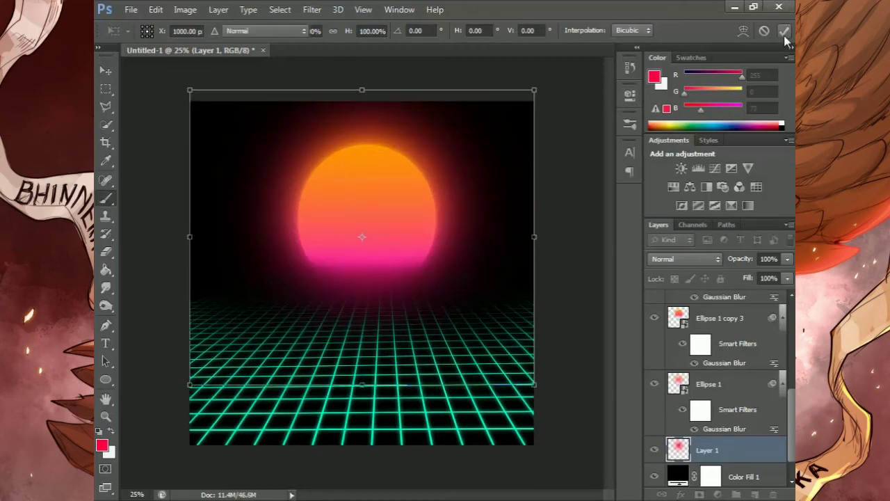
Lower the opacity of the red glow on Layer 1 to 79%
left_click(787, 259)
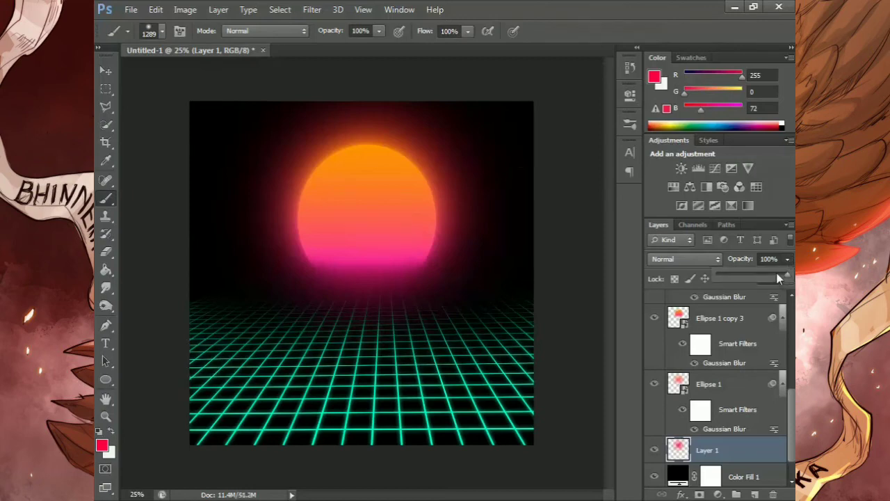
left_click_drag(781, 278, 777, 277)
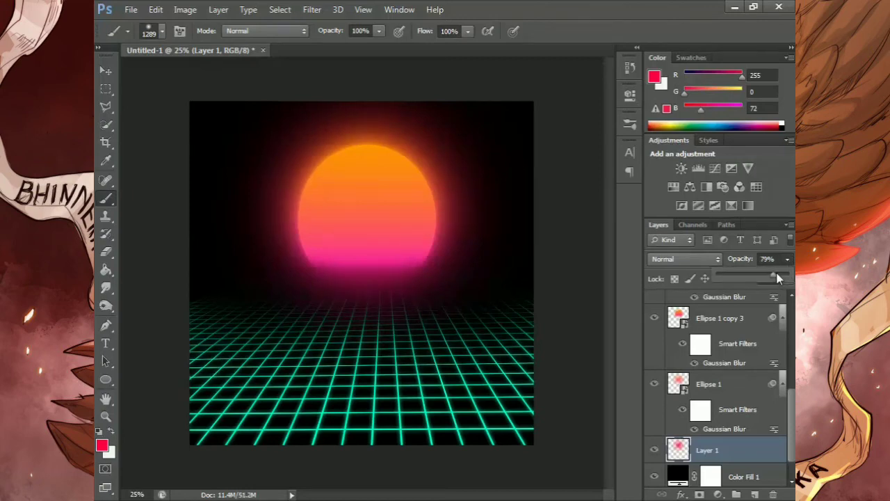
left_click(625, 303)
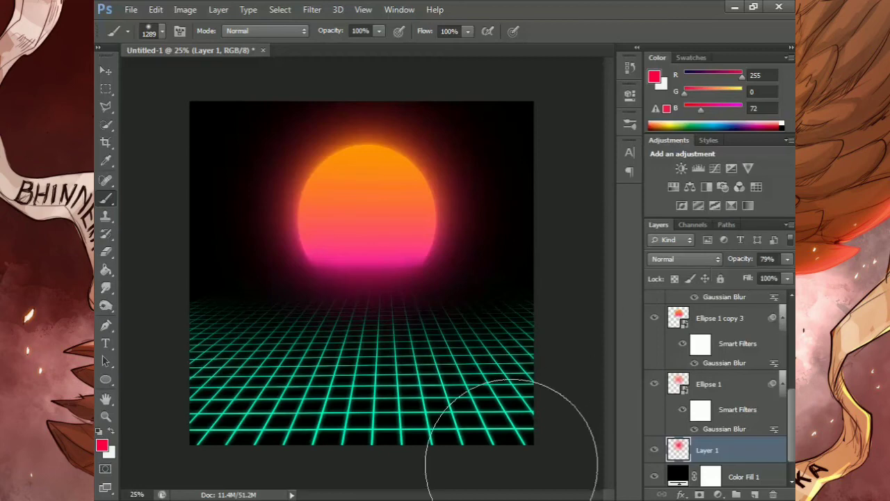
Add an empty layer directly above Color Fill 1 and load the Snow Texture Brushes .abr file from the Pictures library
left_click(742, 477)
left_click(755, 494)
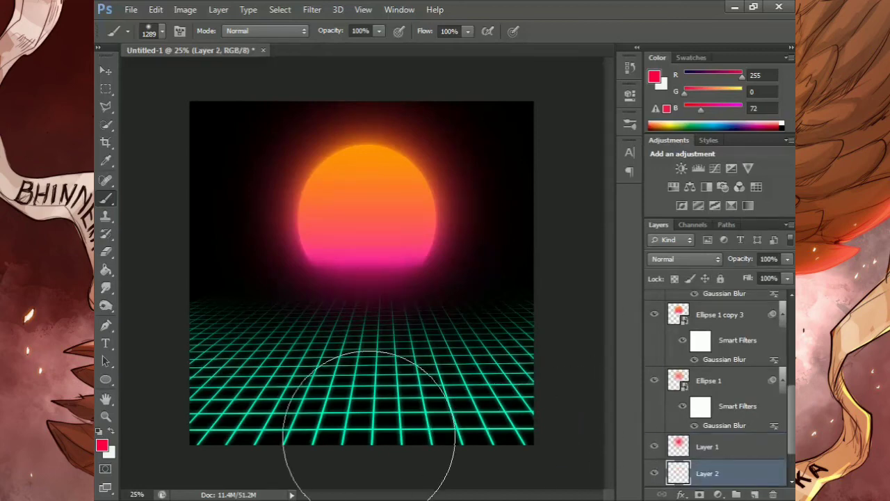
key("alt+Tab")
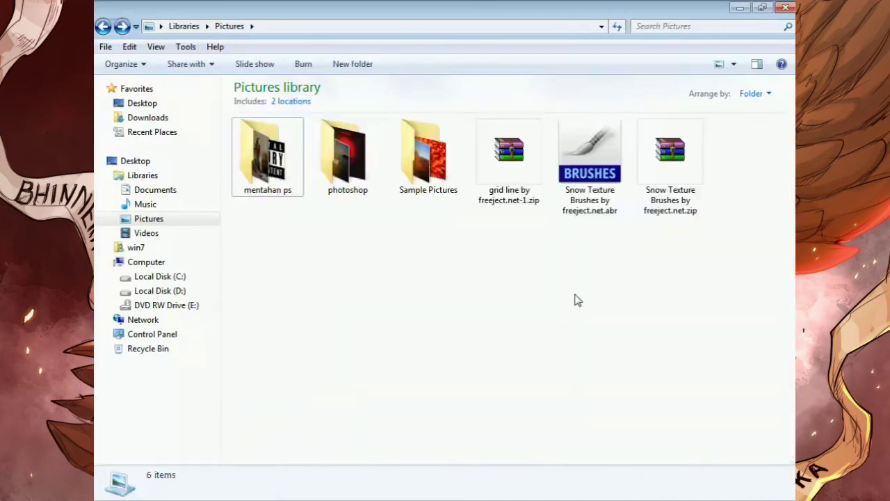
double_click(614, 148)
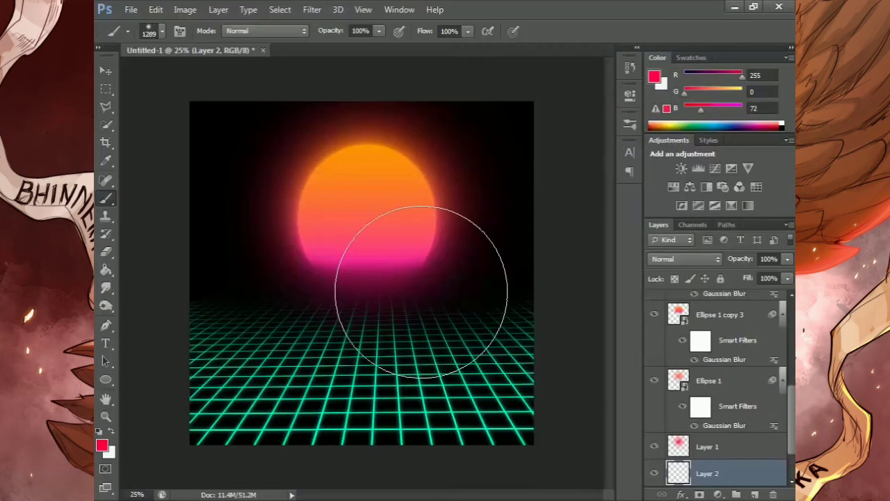
Stamp near-white stars across the sky behind the sun on Layer 2 with a 1920 px snow texture brush, swapping the foreground and background colours
right_click(388, 230)
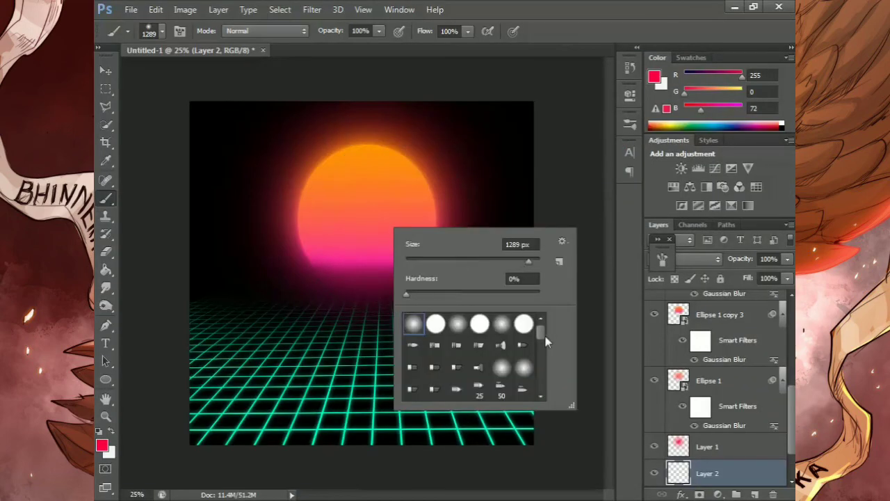
left_click_drag(543, 333, 544, 406)
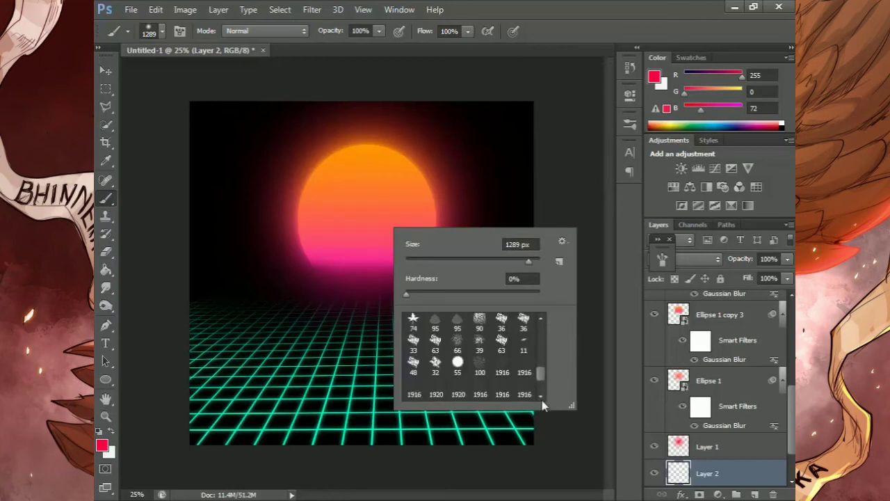
left_click(459, 394)
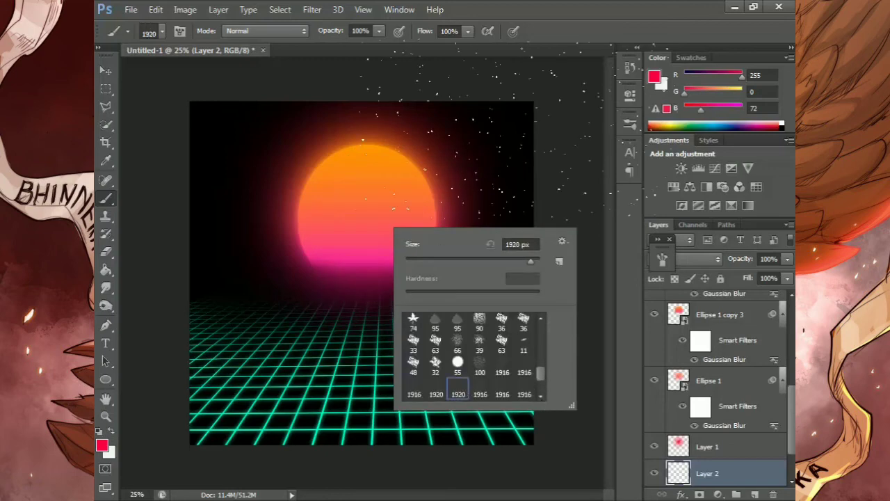
left_click(549, 92)
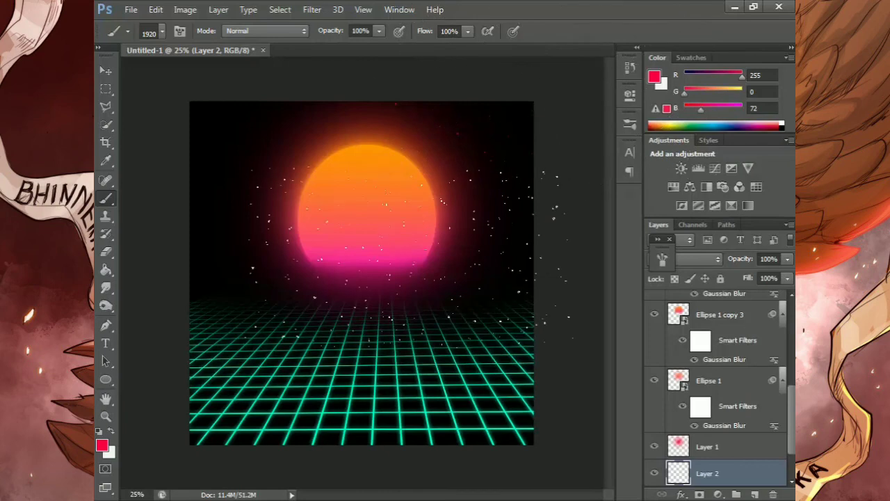
left_click(111, 433)
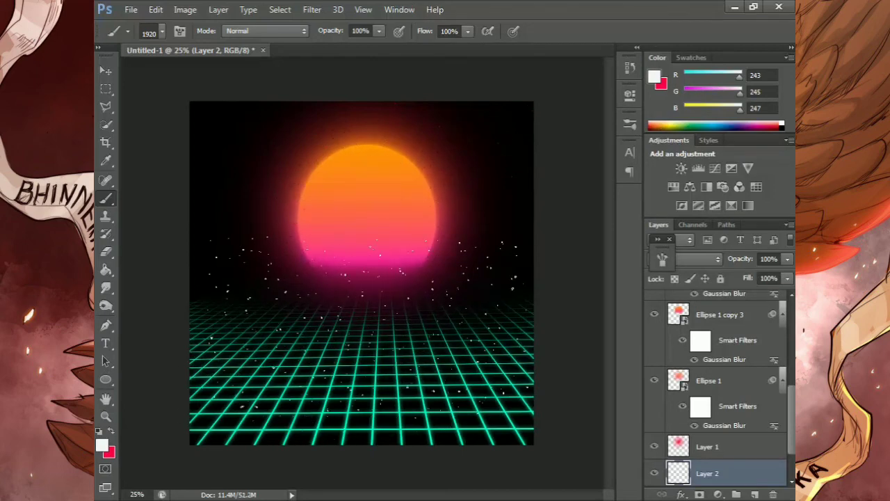
key("ctrl+z")
Set the star layer's opacity to 40% and nudge the stars about 8 px to the right with Free Transform
key("ctrl+t")
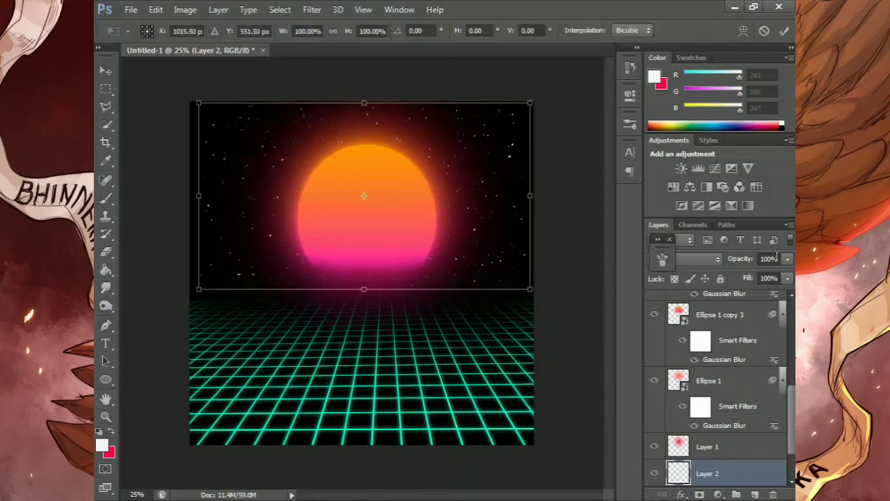
left_click(787, 260)
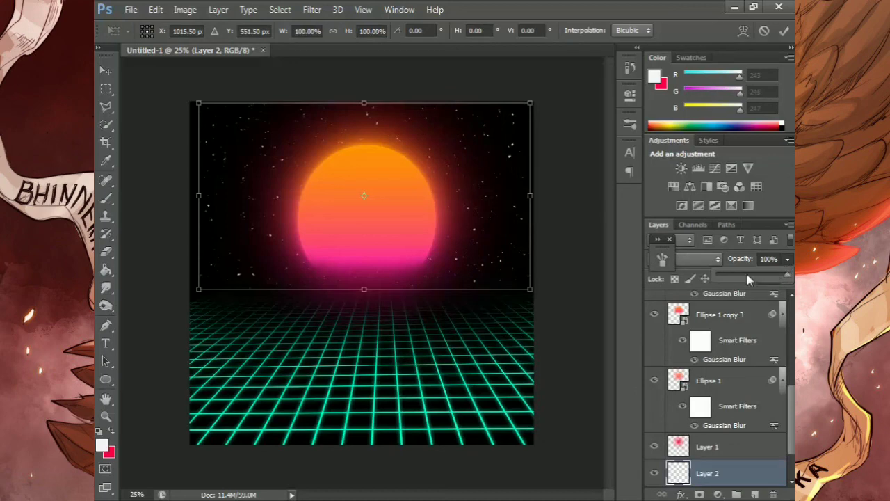
left_click(745, 274)
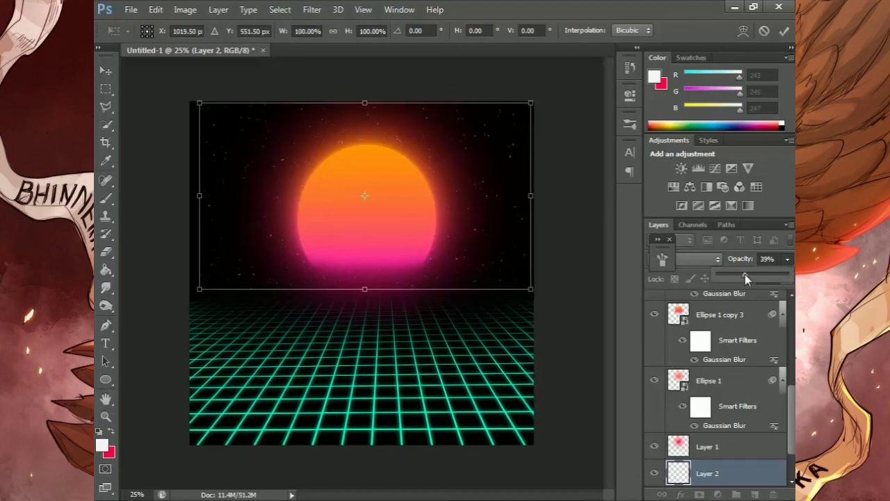
key("Right")
key("Right")
key("Right")
key("Right")
key("Right")
key("Right")
key("Right")
key("Right")
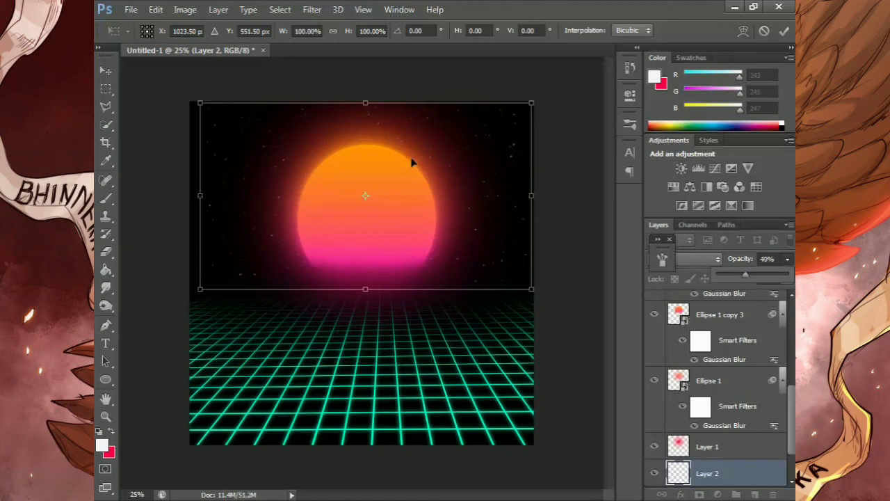
Stretch the stars past both side edges of the canvas to about 110.6% width and 101% height
left_click_drag(365, 103, 366, 100)
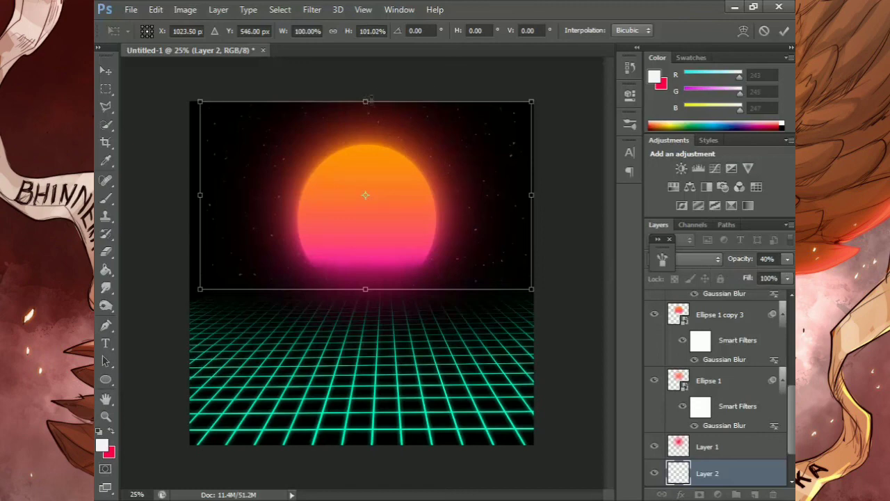
left_click_drag(531, 196, 548, 196)
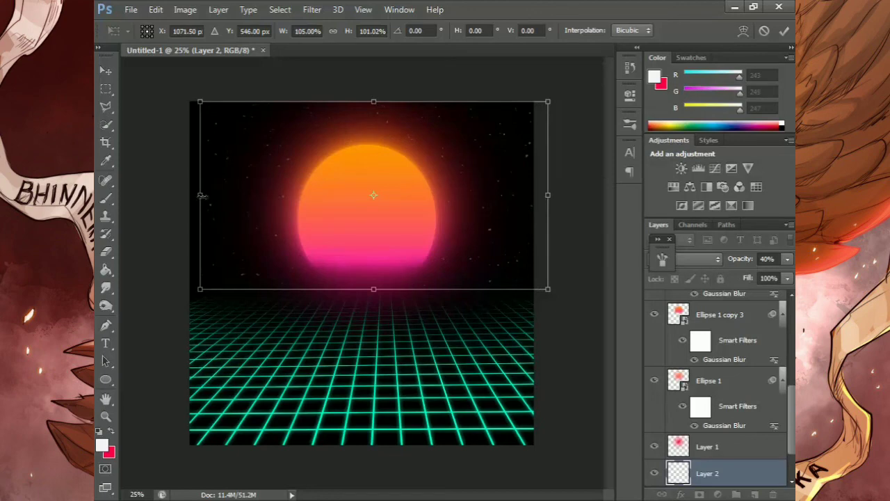
left_click_drag(200, 195, 182, 196)
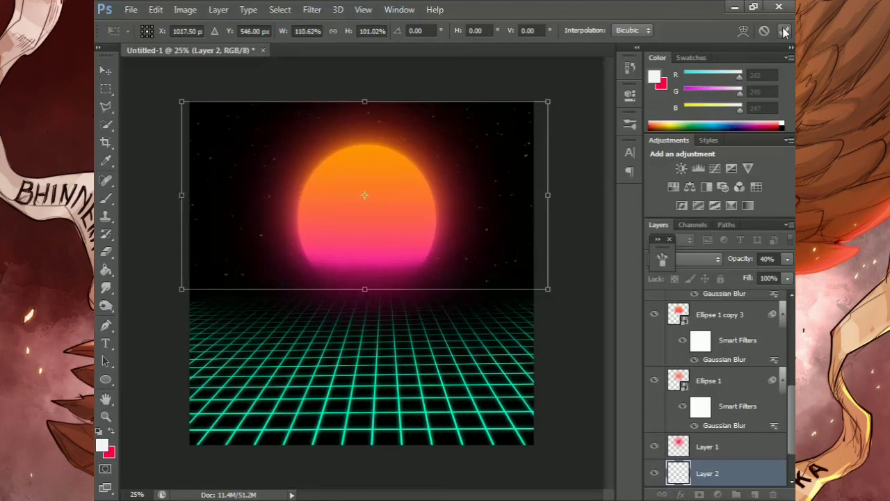
left_click(784, 30)
Squash Grid 4 and Grid 4 copy together to about 88.8% height by lowering their top edge with Free Transform
scroll(741, 342, "up", 5)
left_click(741, 345)
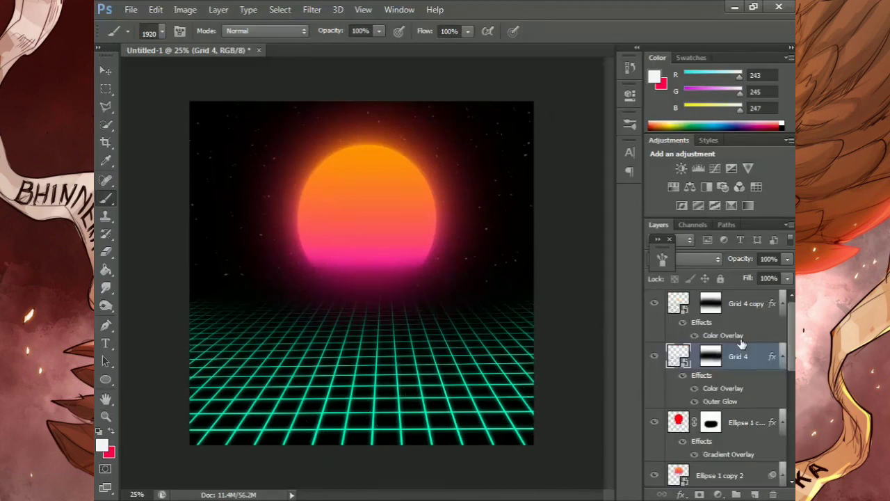
left_click(744, 310, "shift")
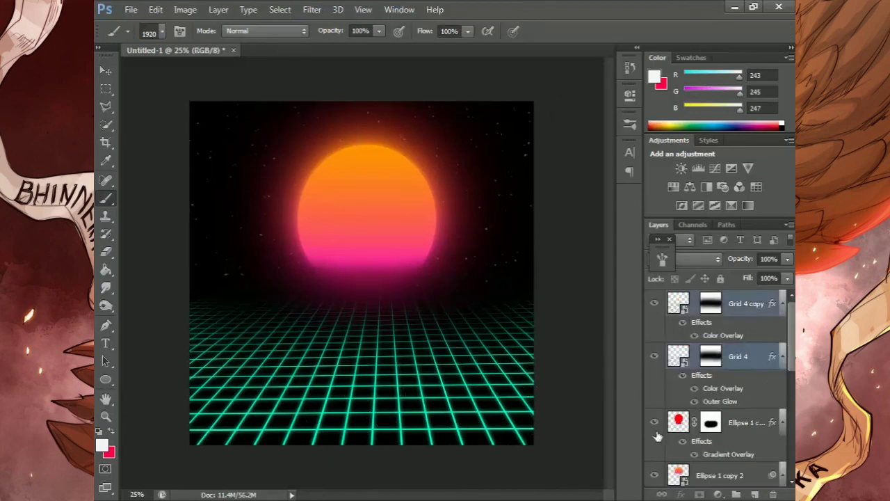
key("ctrl+t")
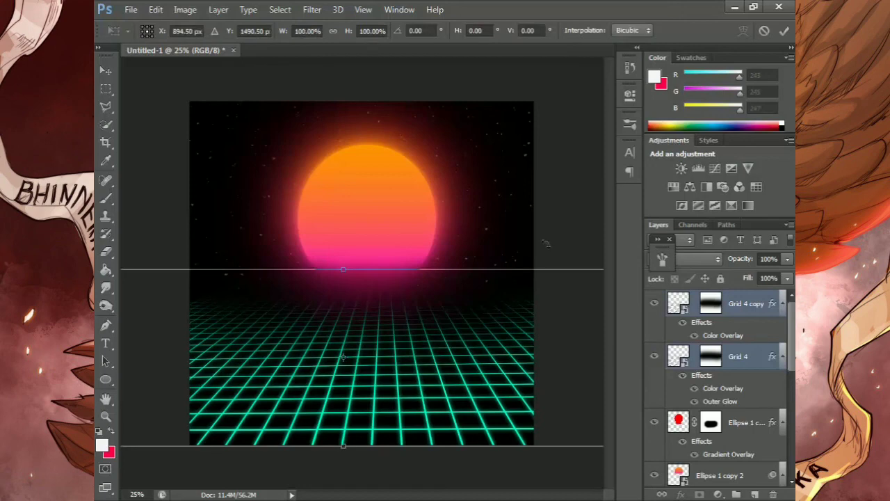
left_click_drag(343, 268, 343, 289)
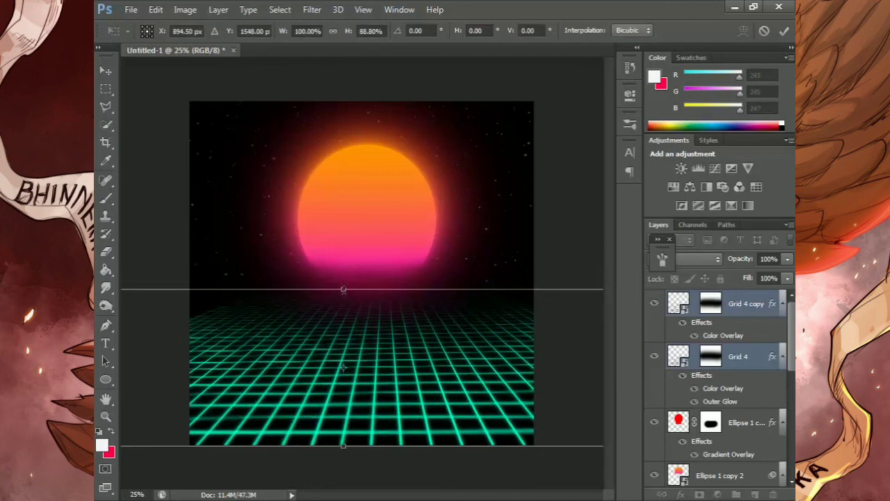
left_click(781, 30)
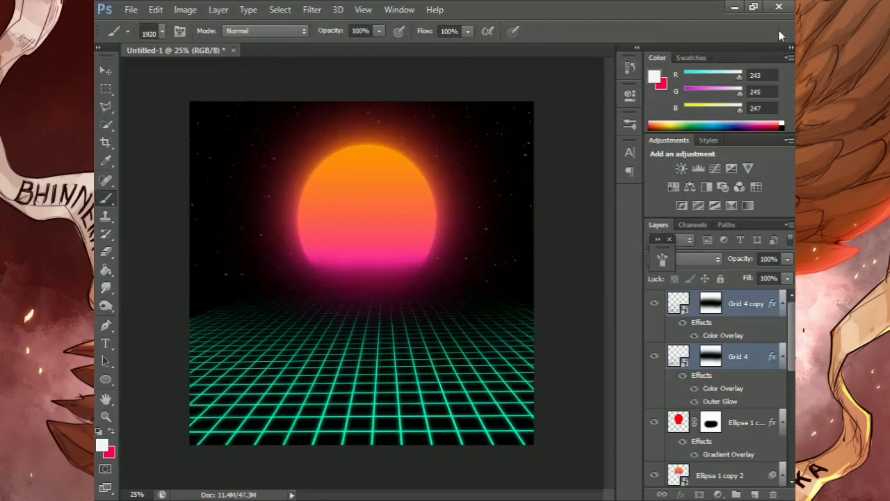